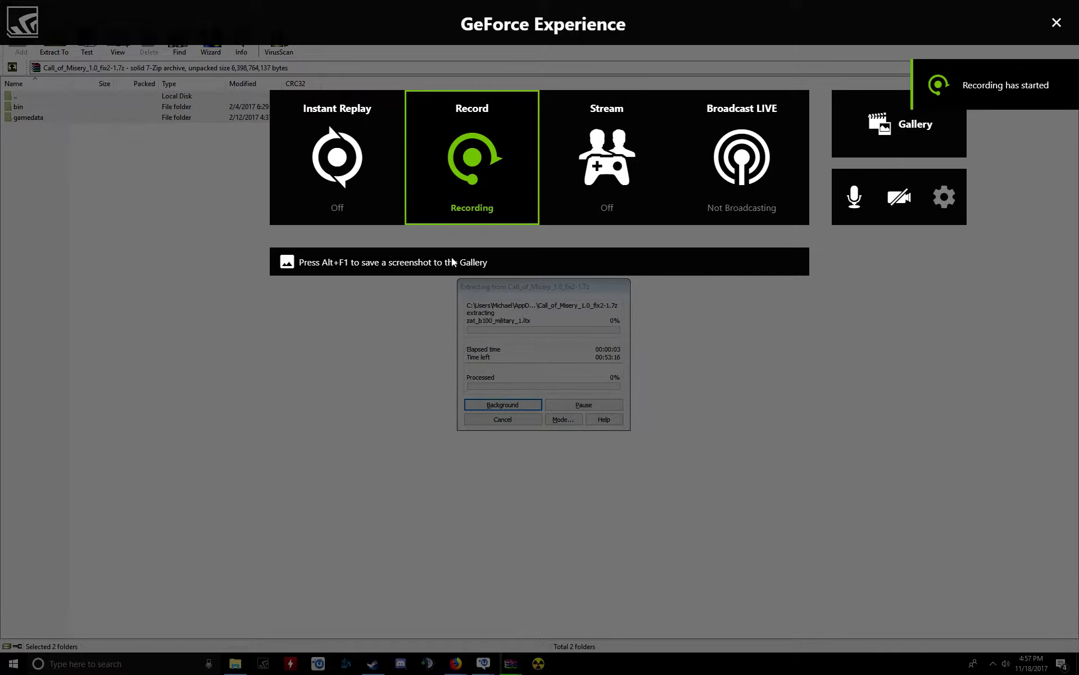
Step: Dismiss the GeForce overlay with Alt+Z and bring up the CoM English Translation page
key("alt+z")
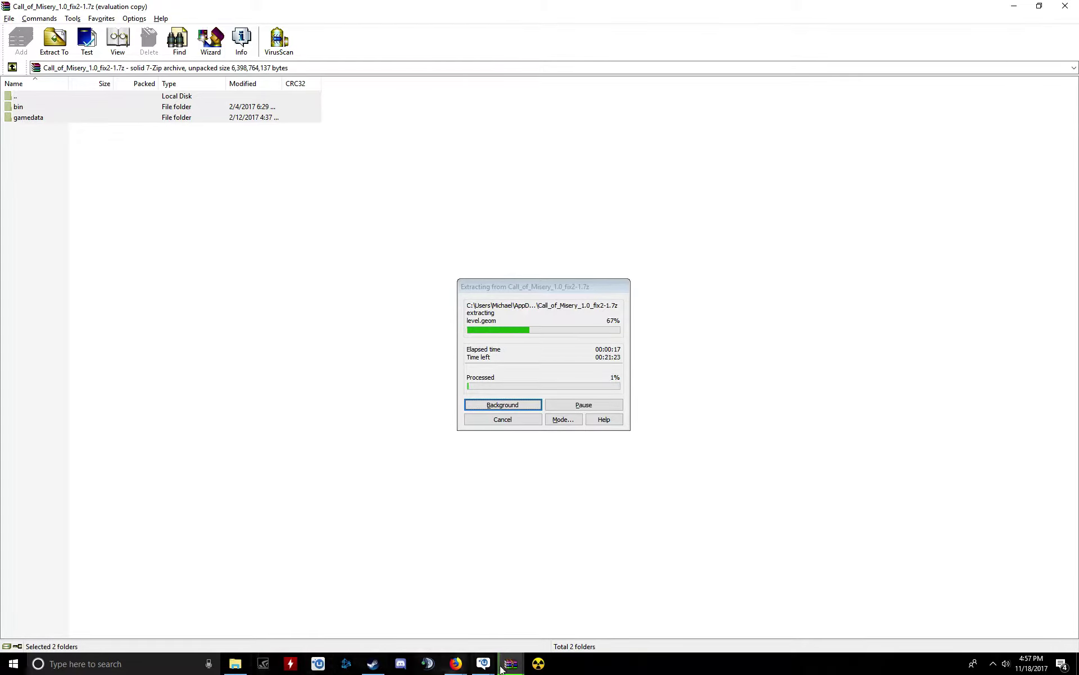
mouse_move(456, 664)
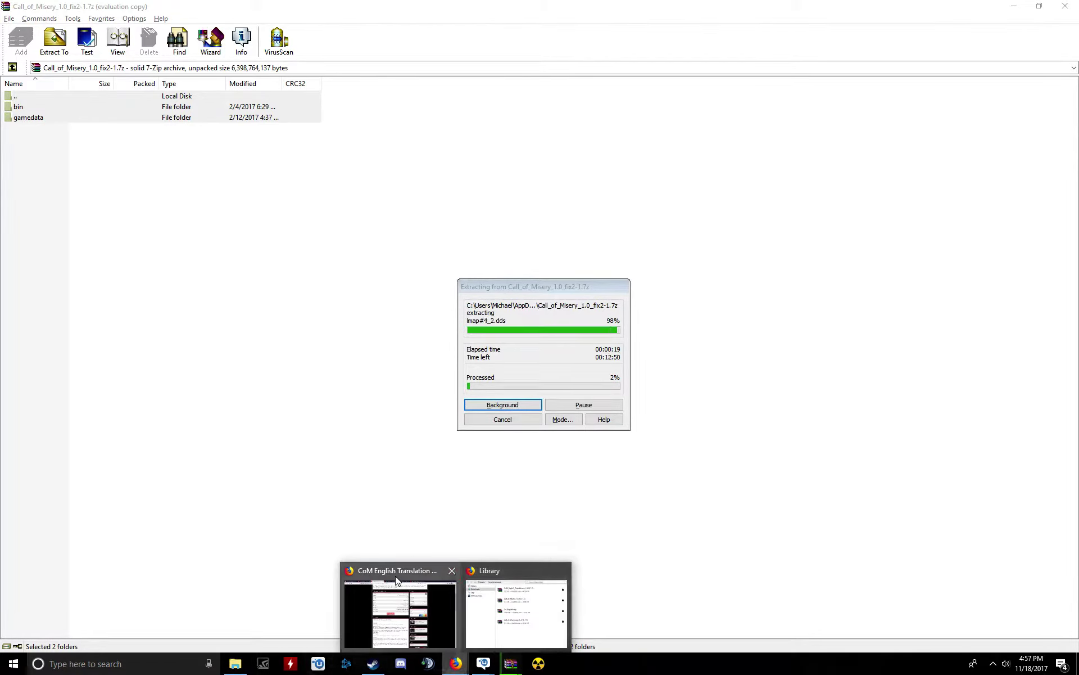
left_click(398, 569)
scroll(394, 570, "up", 1)
scroll(252, 422, "up", 2)
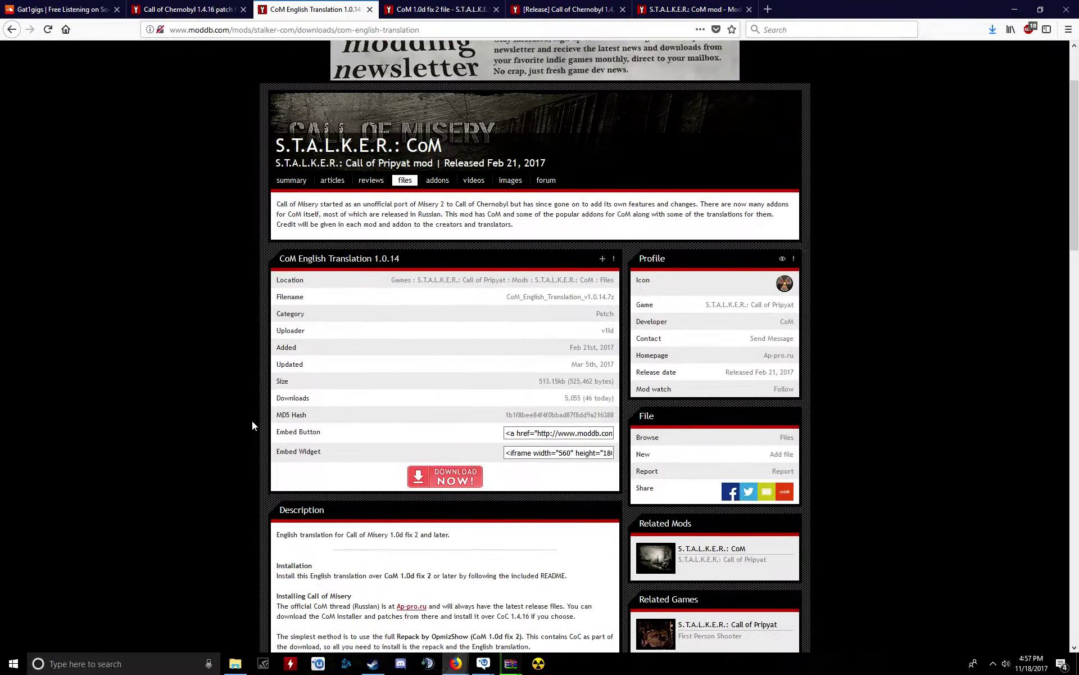
scroll(154, 356, "down", 3)
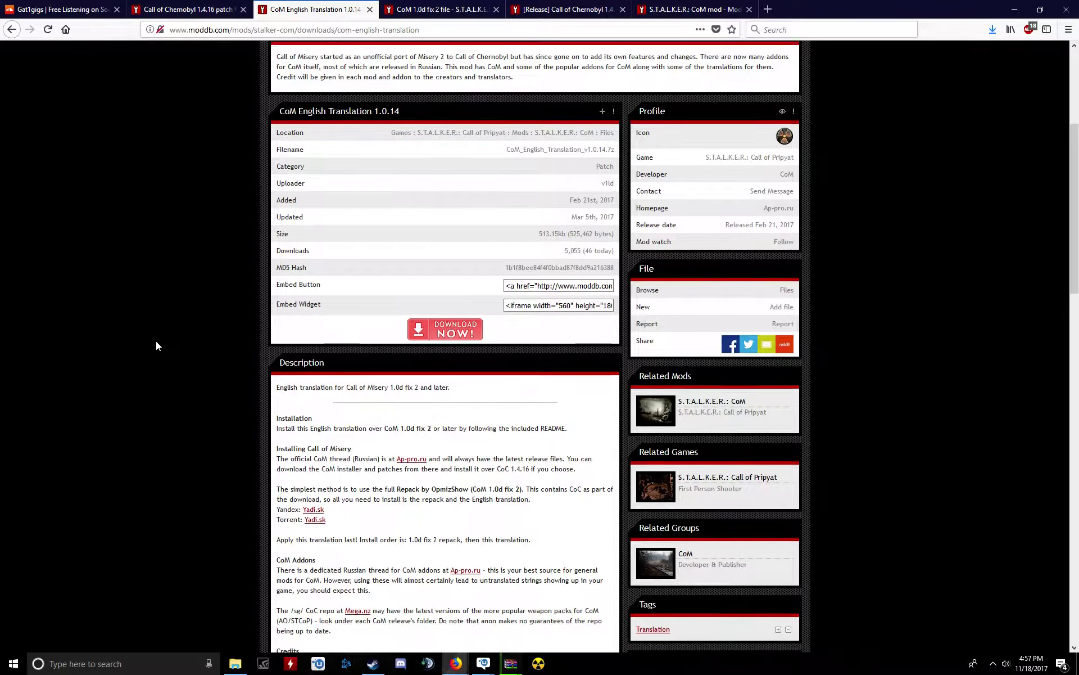
scroll(159, 341, "up", 3)
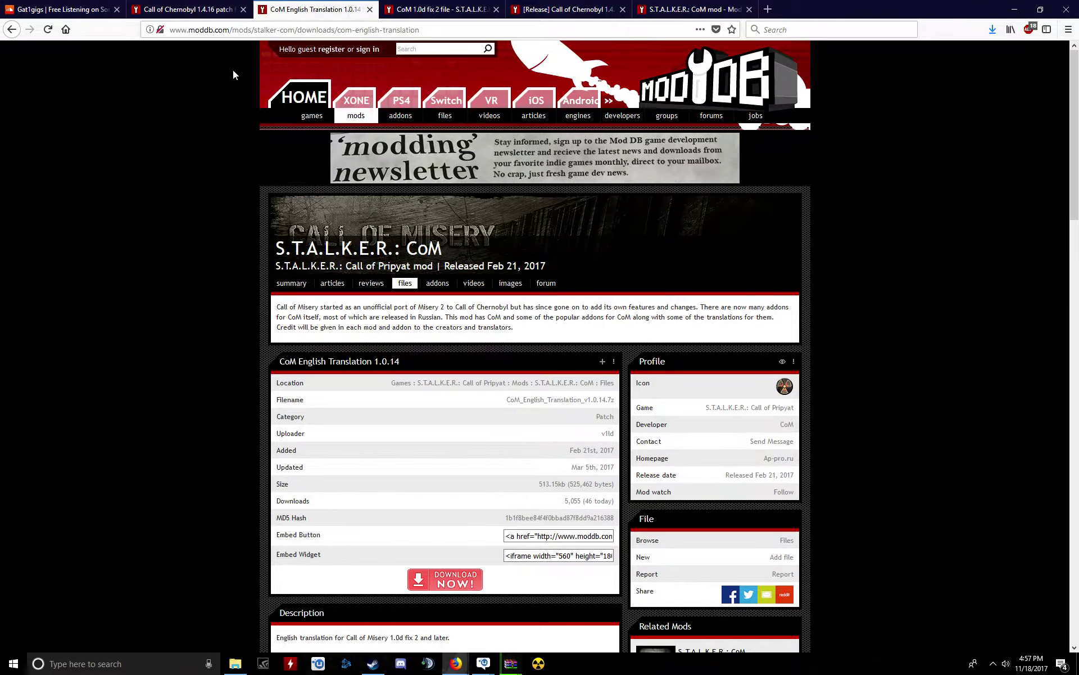
Step: Switch to the Call of Chernobyl 1.4.16 patch tab and review its details
left_click(204, 12)
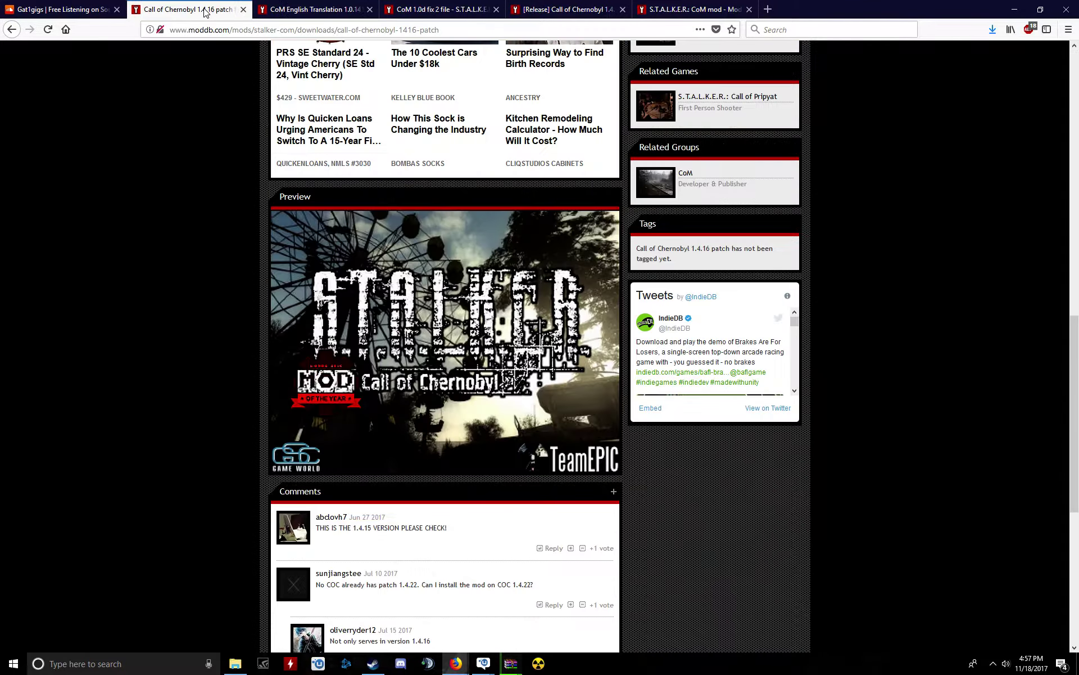
scroll(408, 191, "up", 3)
scroll(408, 192, "down", 2)
scroll(345, 161, "up", 3)
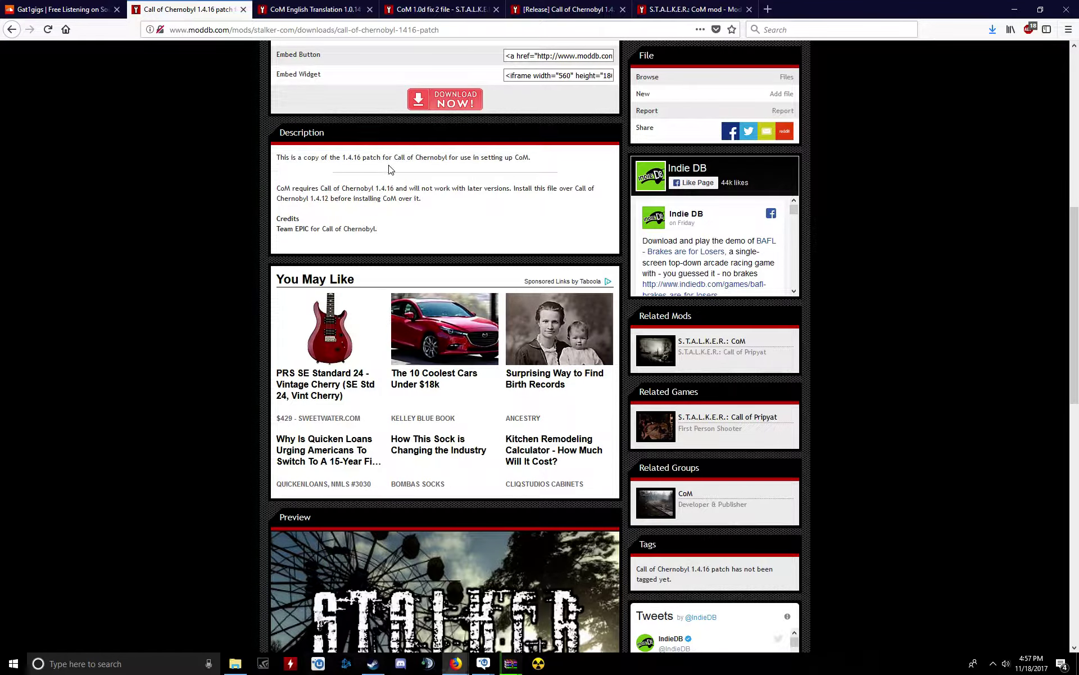
scroll(422, 179, "down", 3)
scroll(373, 177, "down", 3)
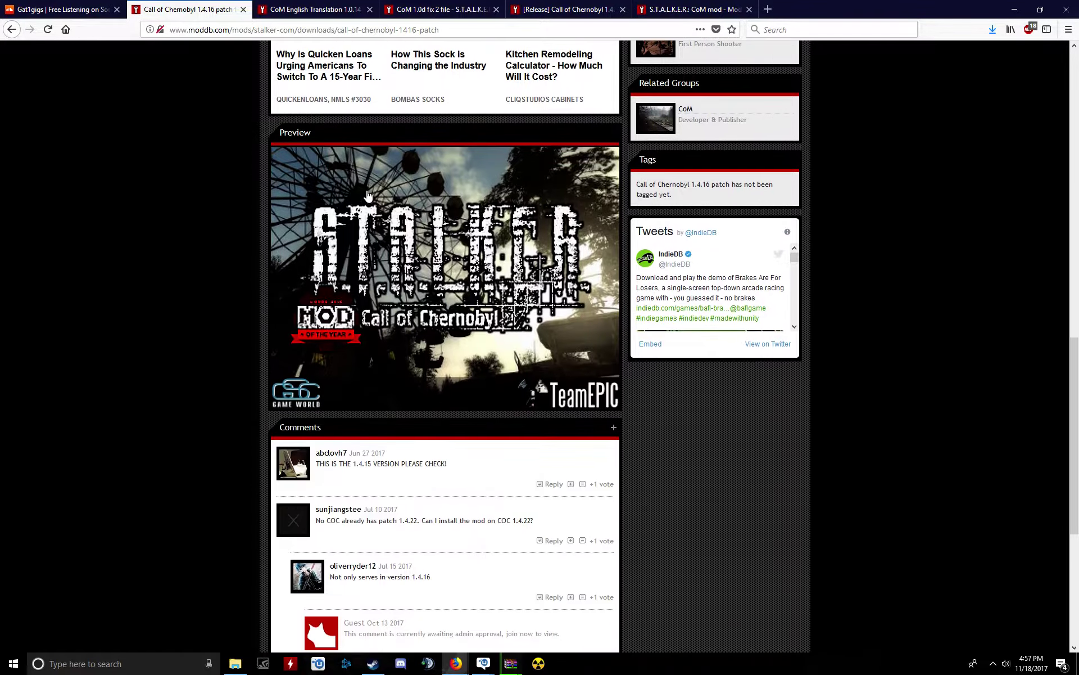
scroll(369, 184, "down", 3)
scroll(370, 185, "up", 5)
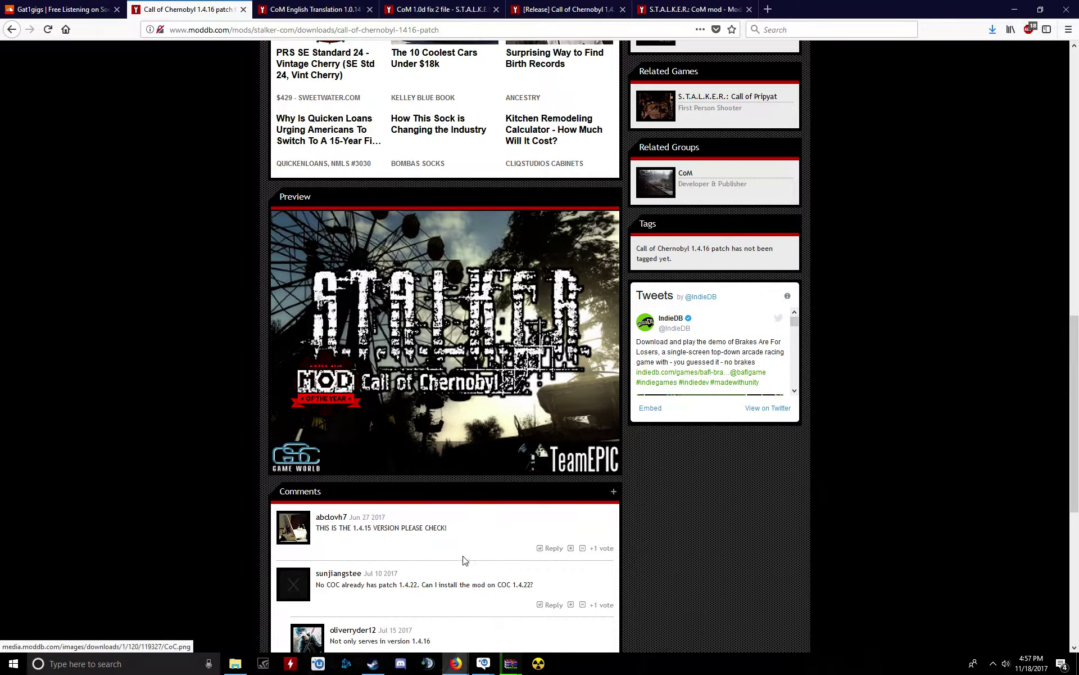
scroll(174, 143, "up", 3)
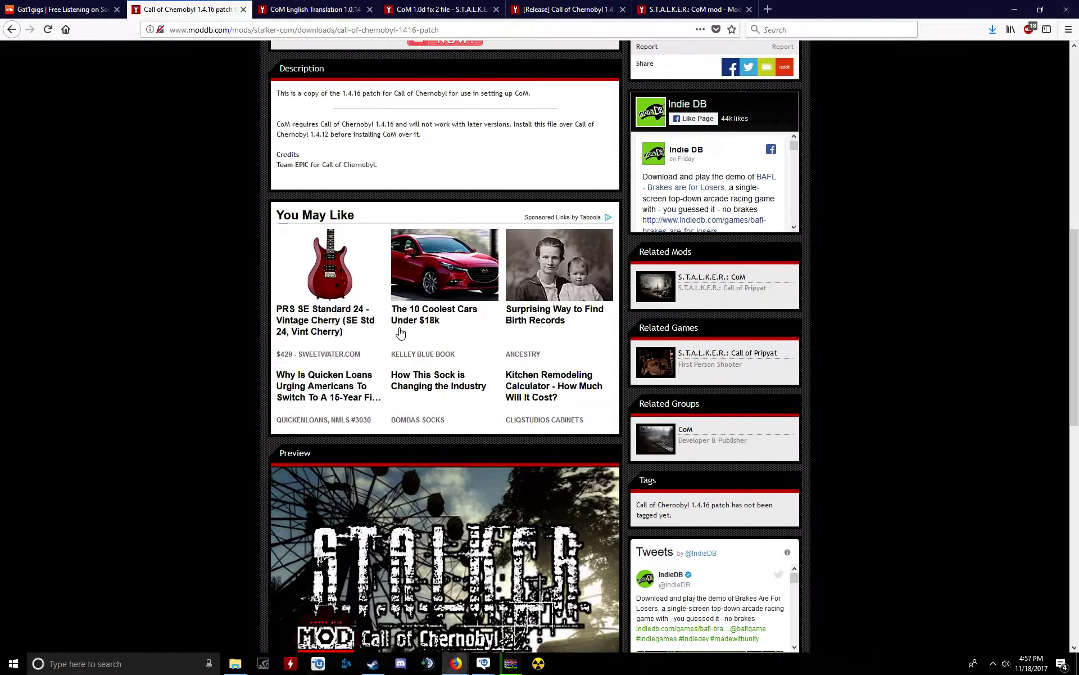
scroll(282, 348, "down", 3)
scroll(380, 371, "down", 2)
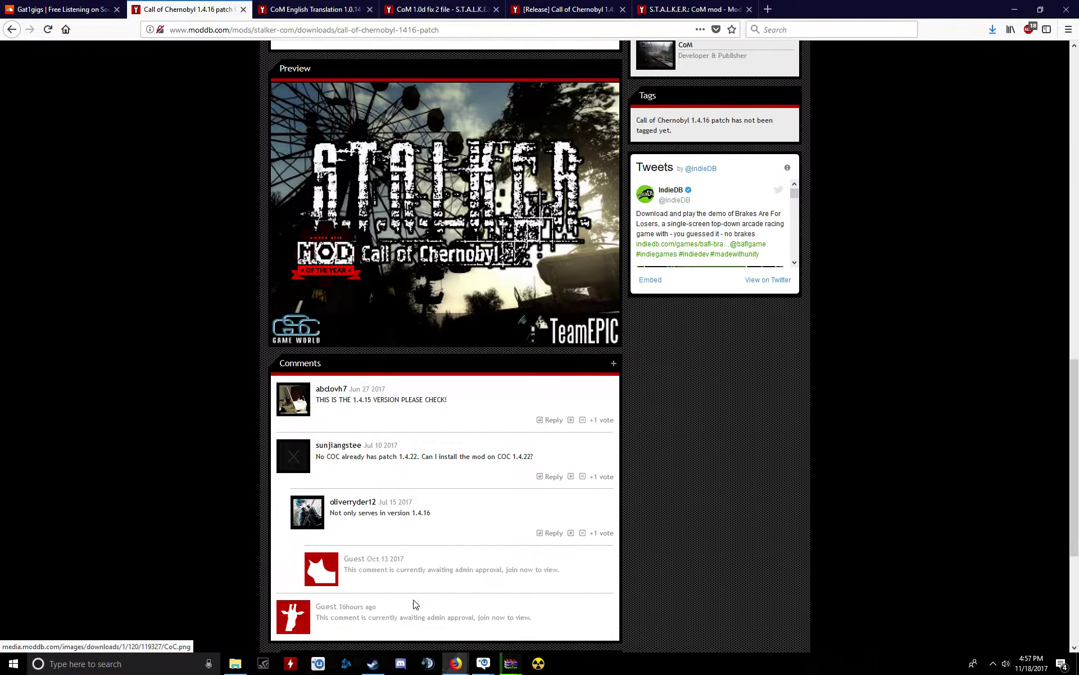
scroll(388, 418, "up", 2)
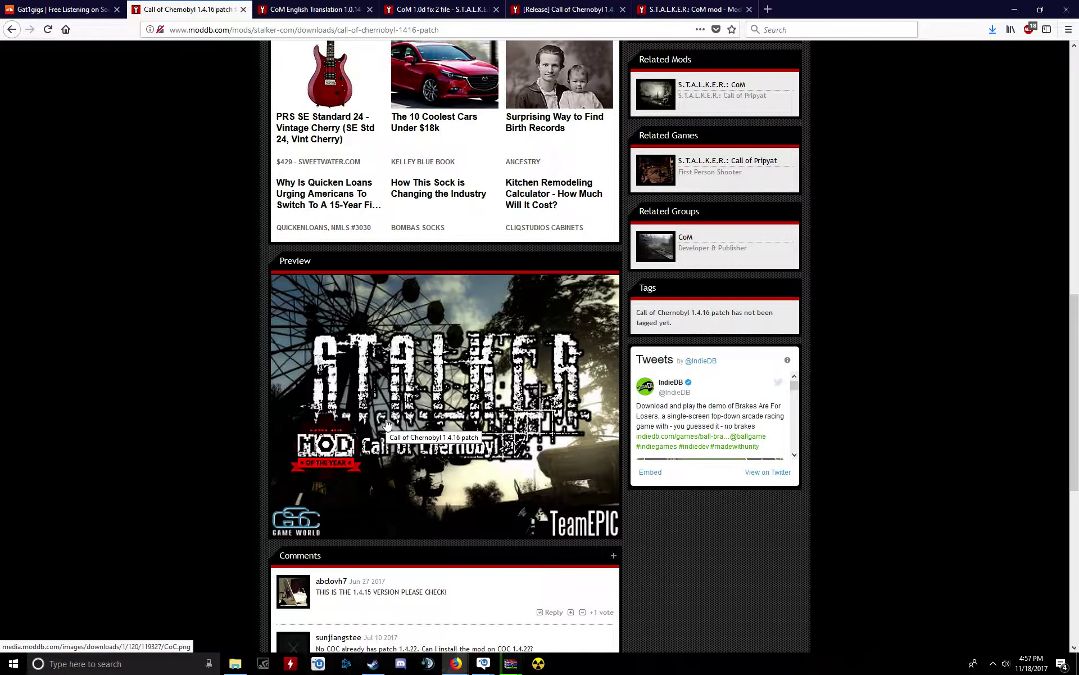
scroll(157, 285, "up", 3)
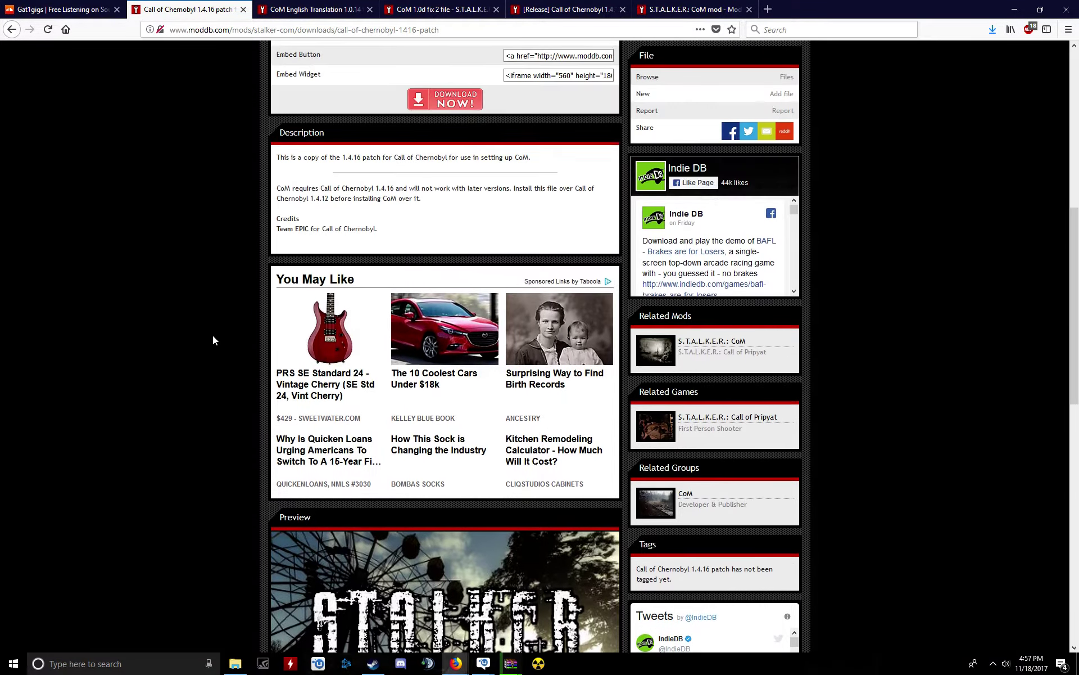
scroll(453, 298, "up", 5)
scroll(456, 425, "down", 2)
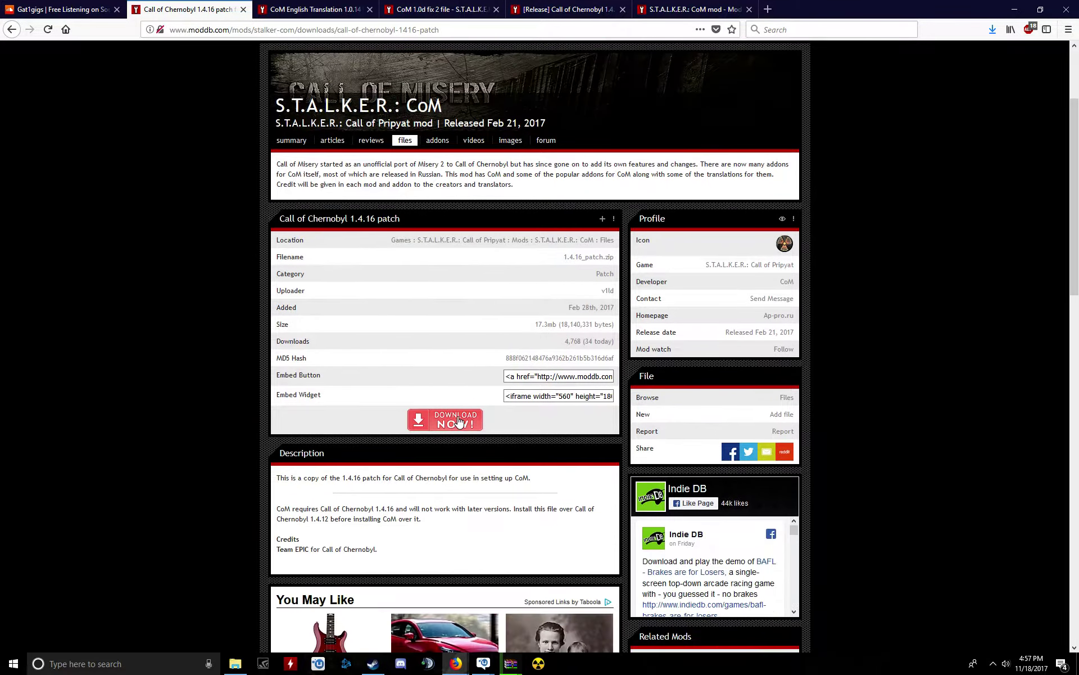
scroll(457, 422, "down", 2)
scroll(357, 299, "down", 2)
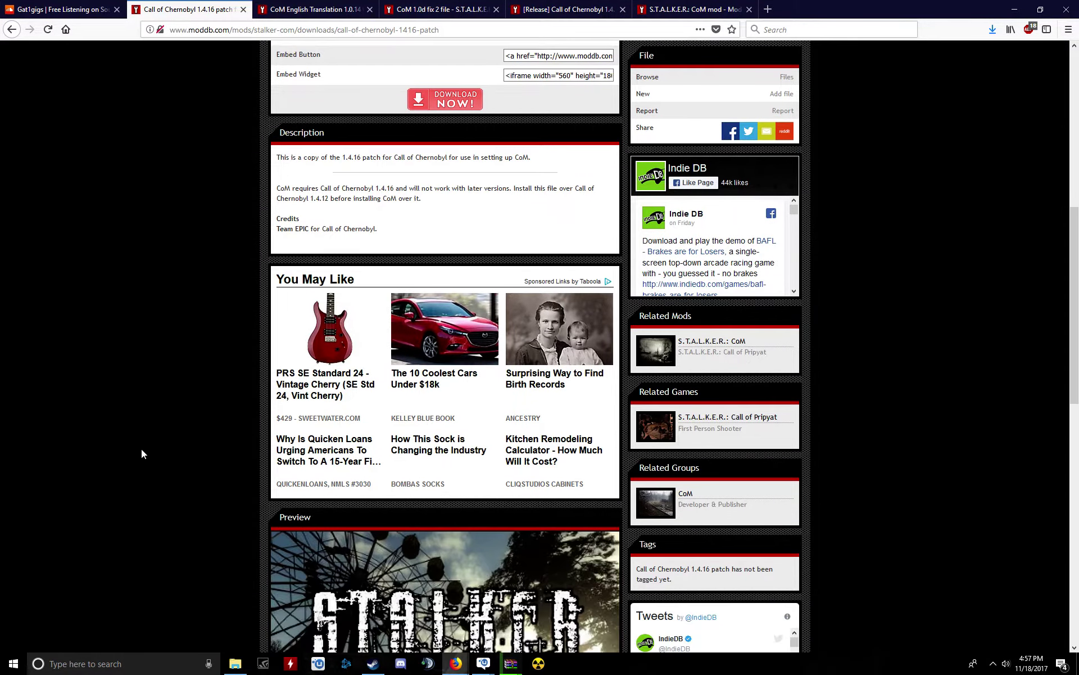
scroll(244, 441, "down", 2)
scroll(251, 433, "down", 2)
scroll(254, 426, "up", 2)
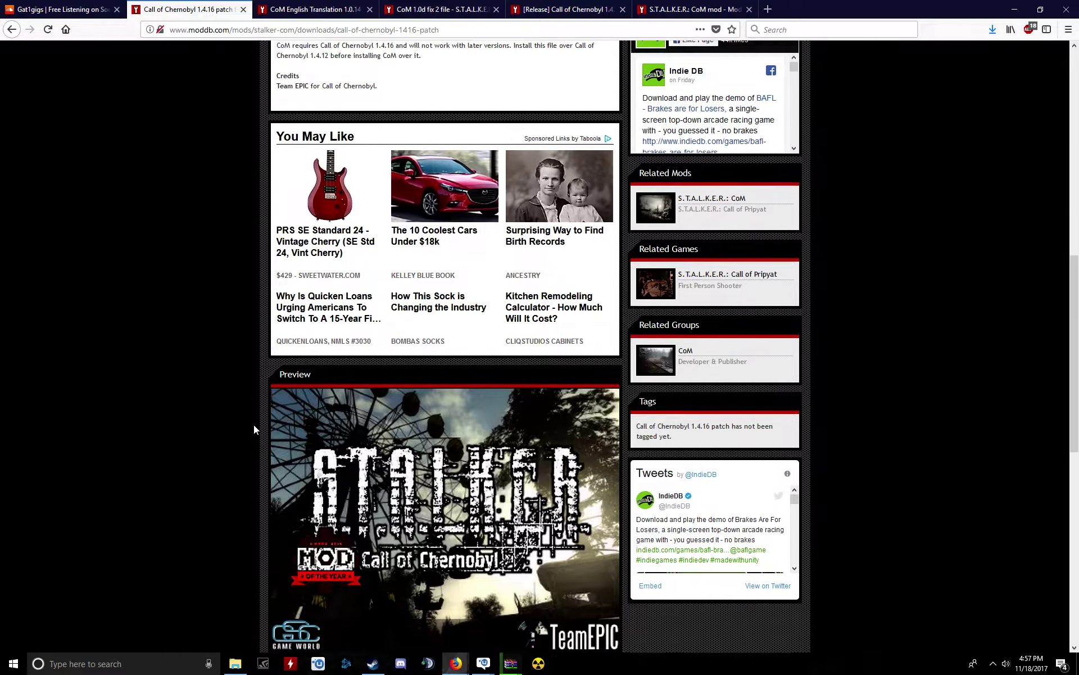
scroll(254, 426, "up", 1)
scroll(254, 425, "down", 3)
scroll(254, 424, "up", 2)
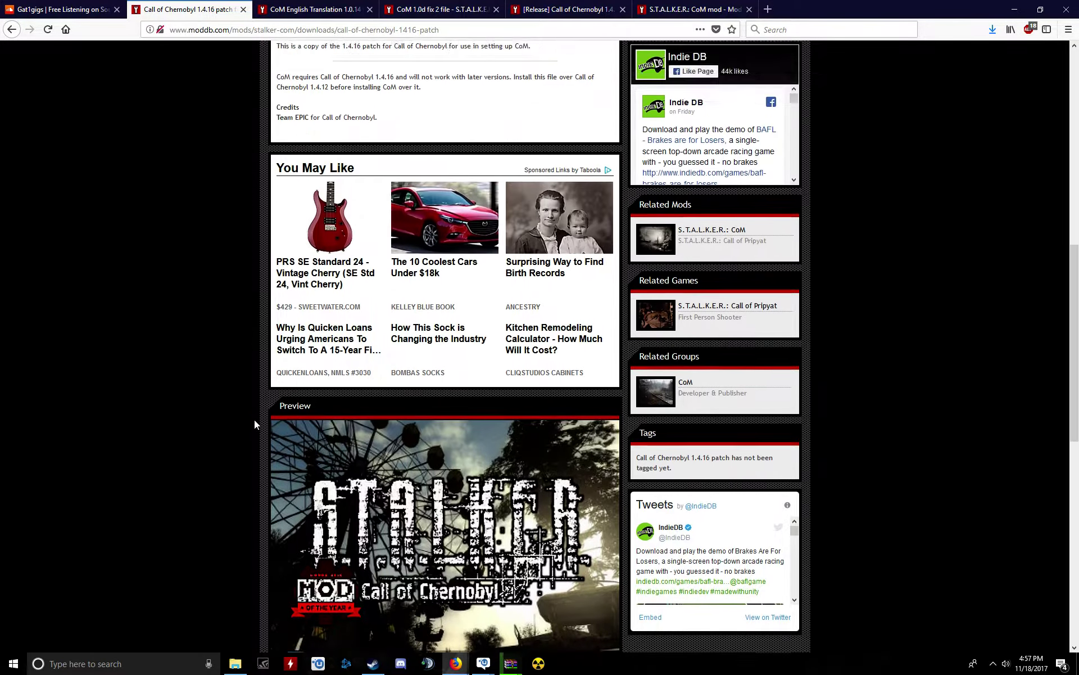
scroll(254, 424, "up", 7)
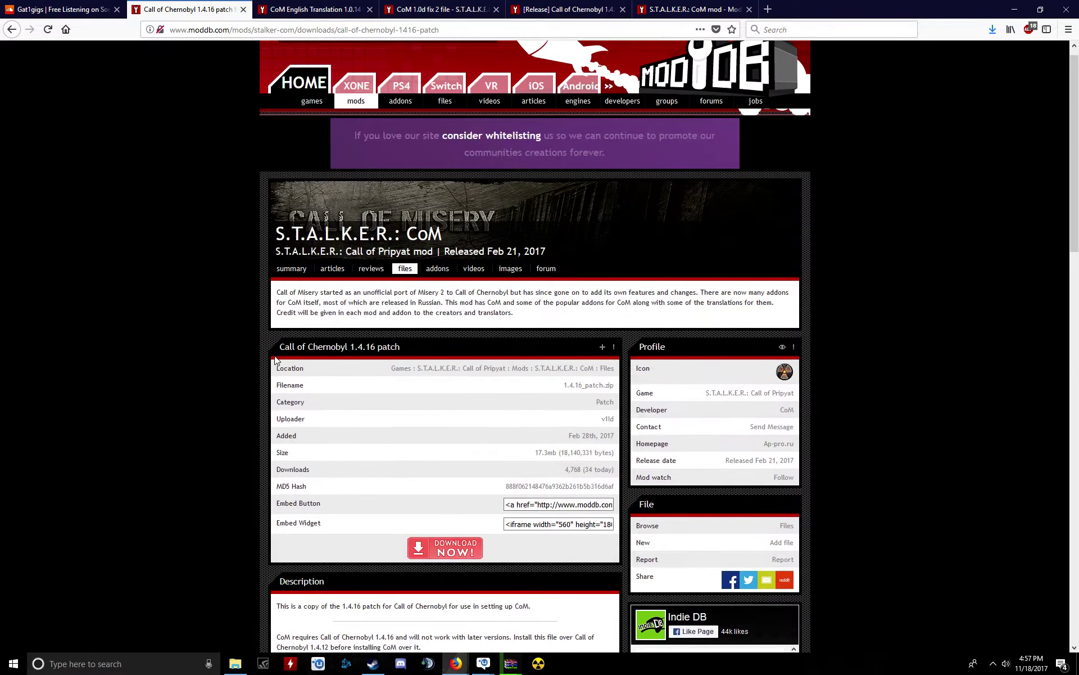
Step: Close the English Translation tab and open CoM 1.0d fix 2 from the mod's files list
left_click(370, 10)
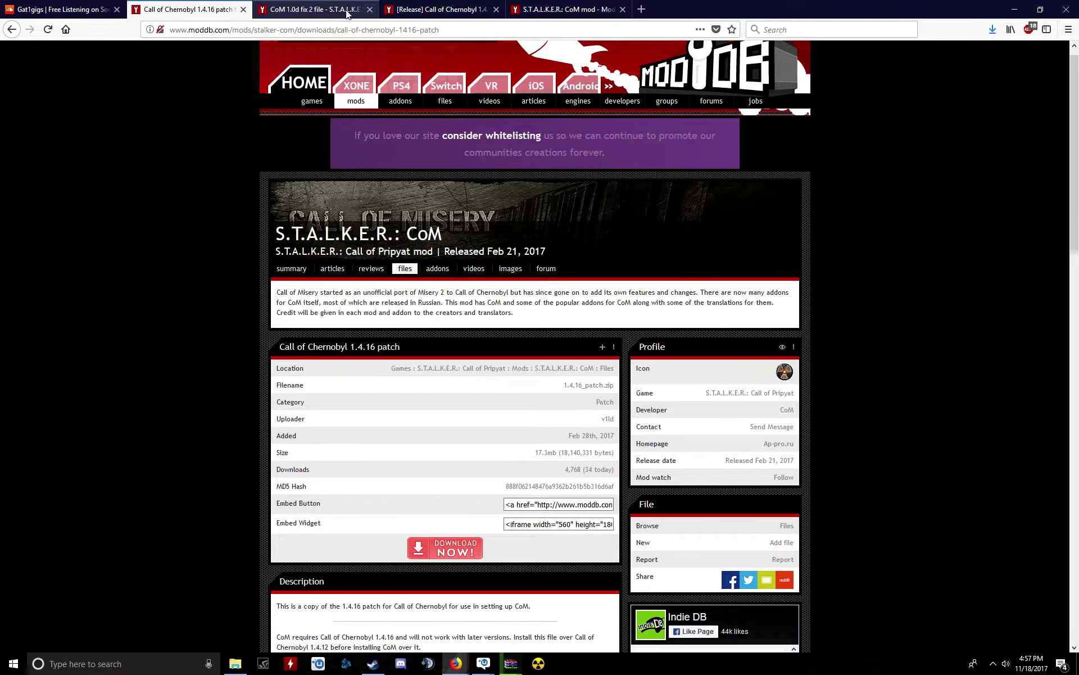
left_click(594, 13)
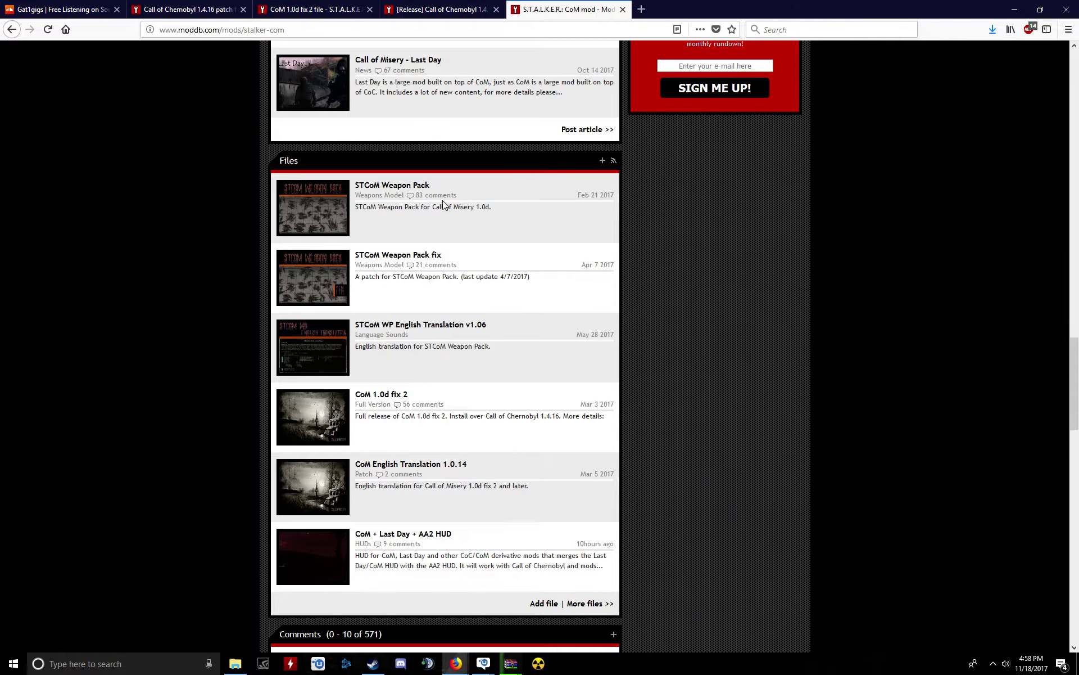
scroll(439, 228, "up", 1)
scroll(435, 245, "down", 2)
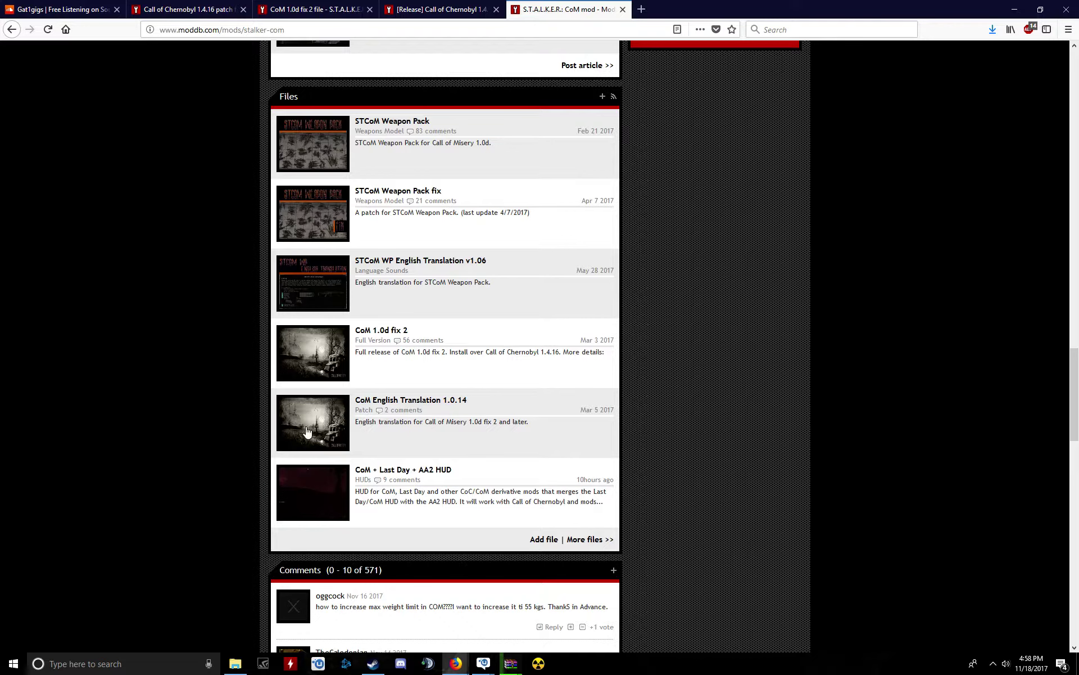
scroll(249, 131, "up", 2)
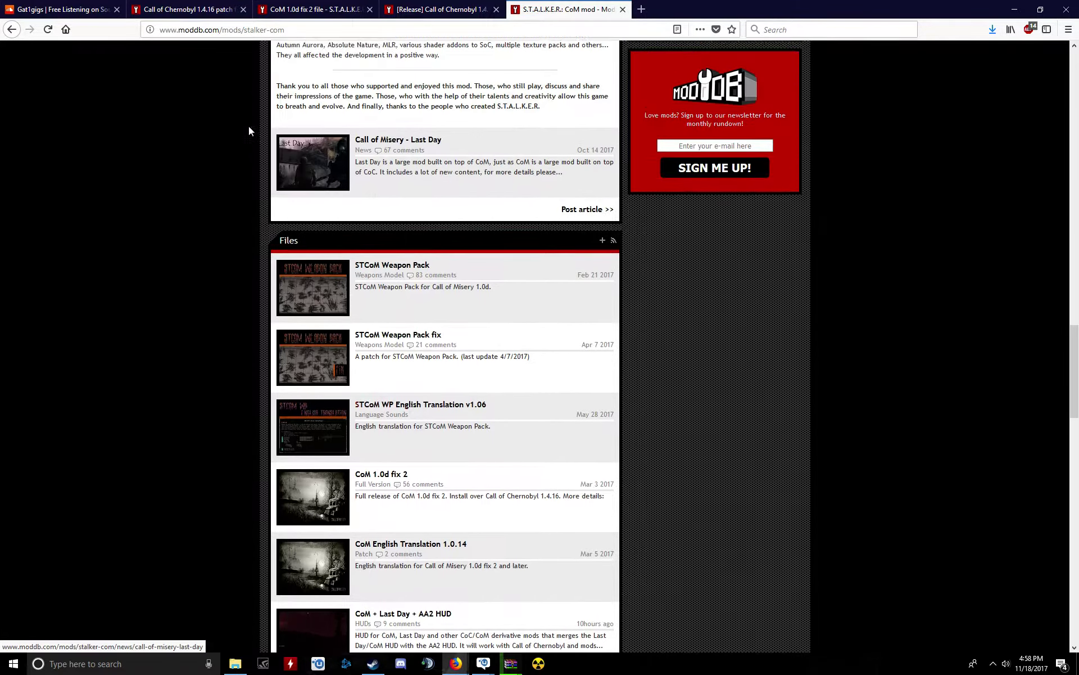
scroll(380, 266, "up", 1)
scroll(396, 303, "down", 2)
scroll(400, 307, "up", 1)
scroll(399, 307, "up", 1)
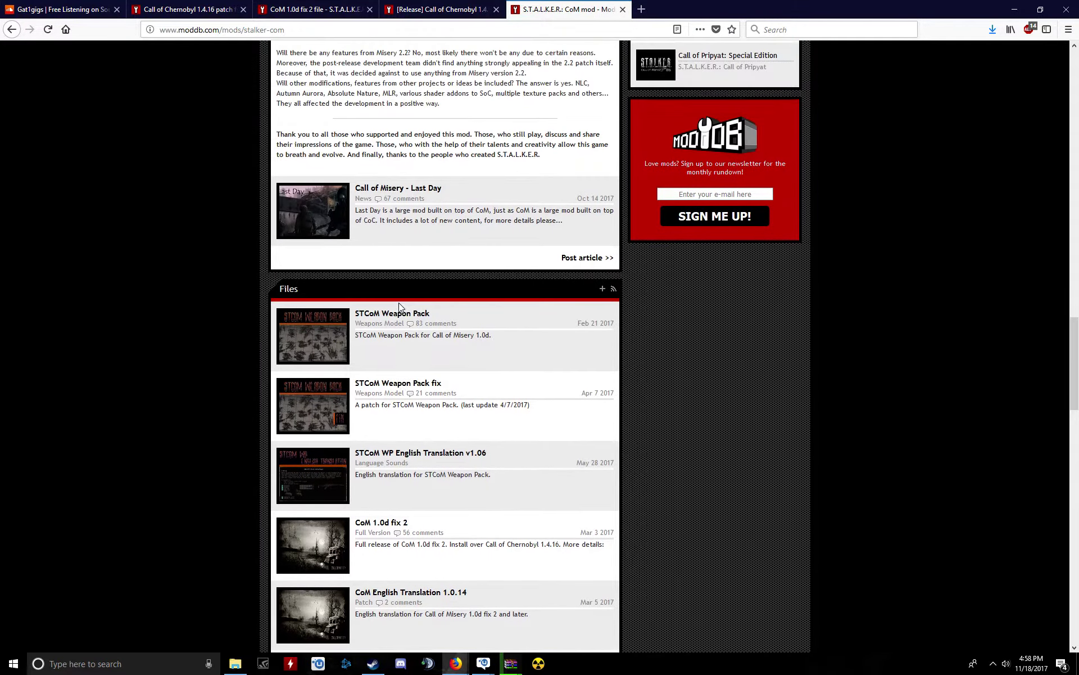
scroll(401, 307, "down", 2)
scroll(330, 247, "down", 1)
scroll(367, 182, "down", 3)
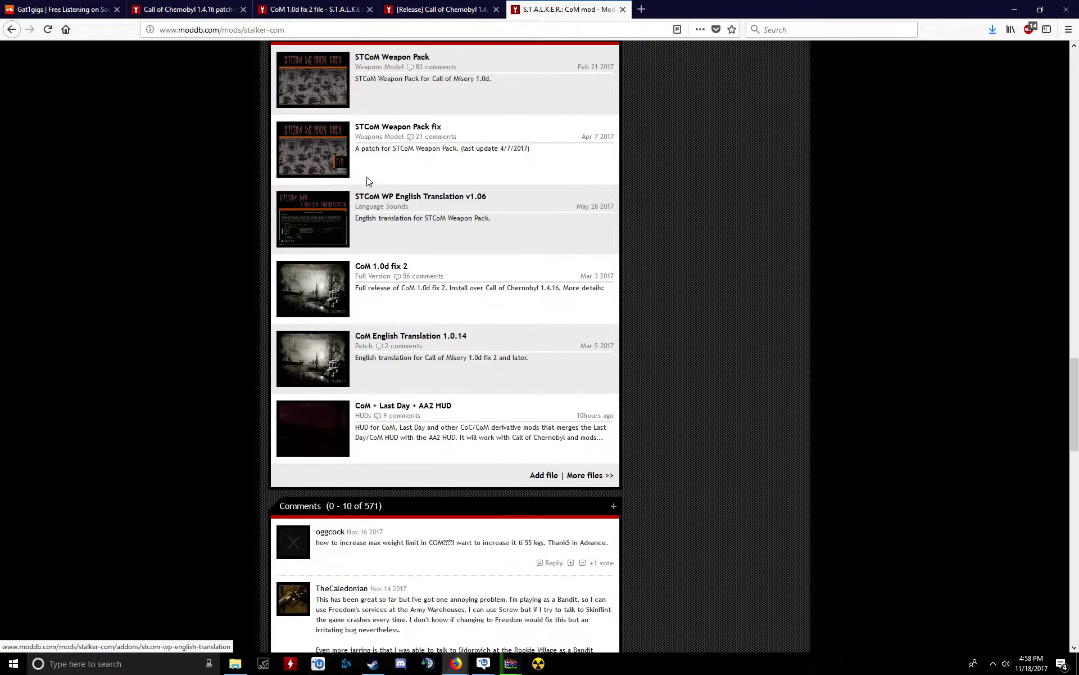
scroll(366, 182, "up", 3)
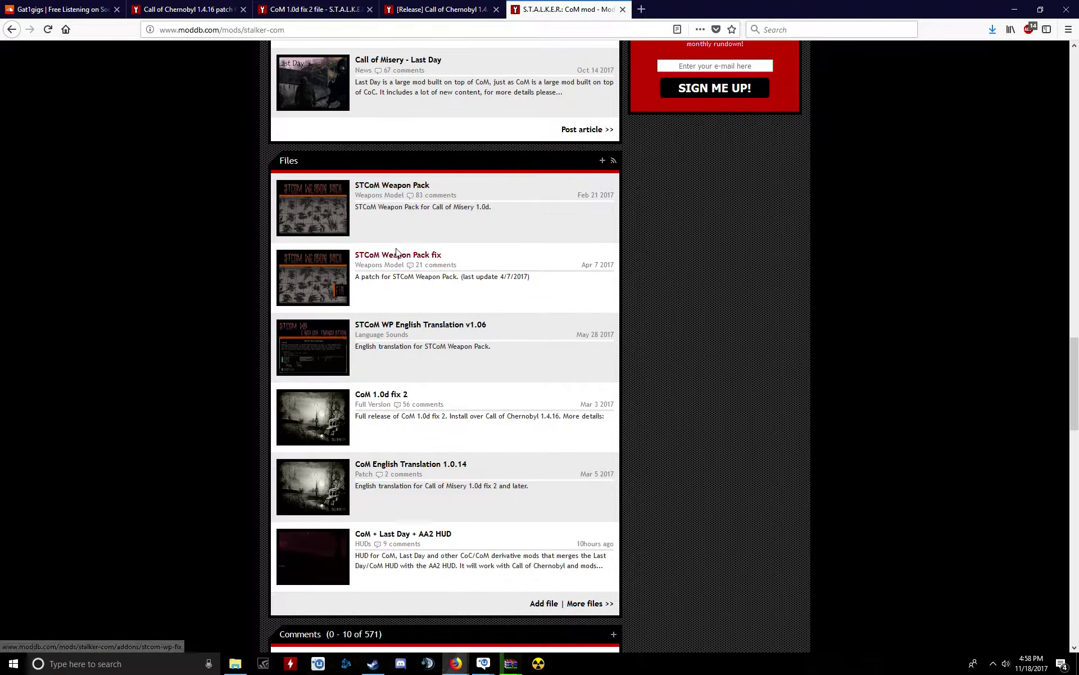
left_click(381, 396)
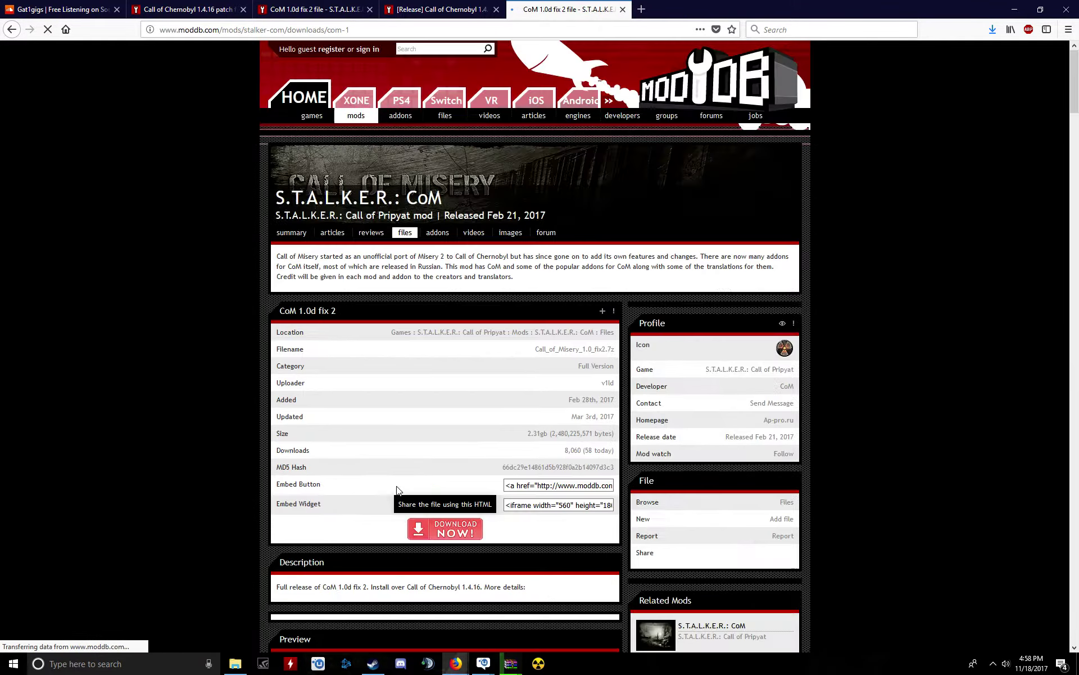
scroll(244, 458, "down", 3)
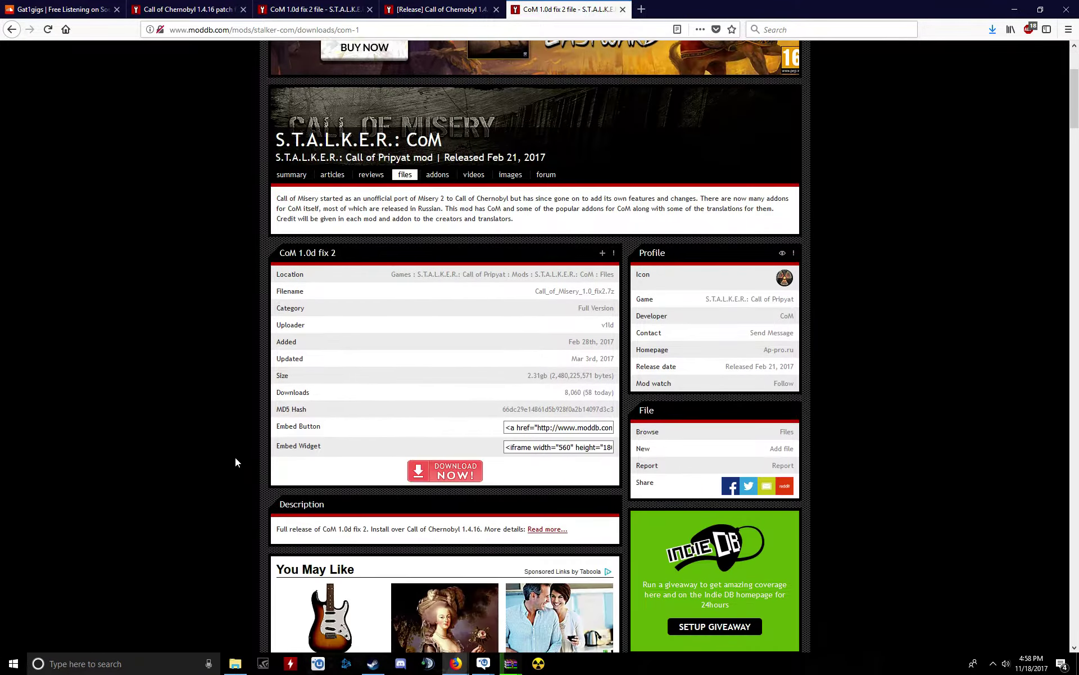
scroll(237, 456, "down", 3)
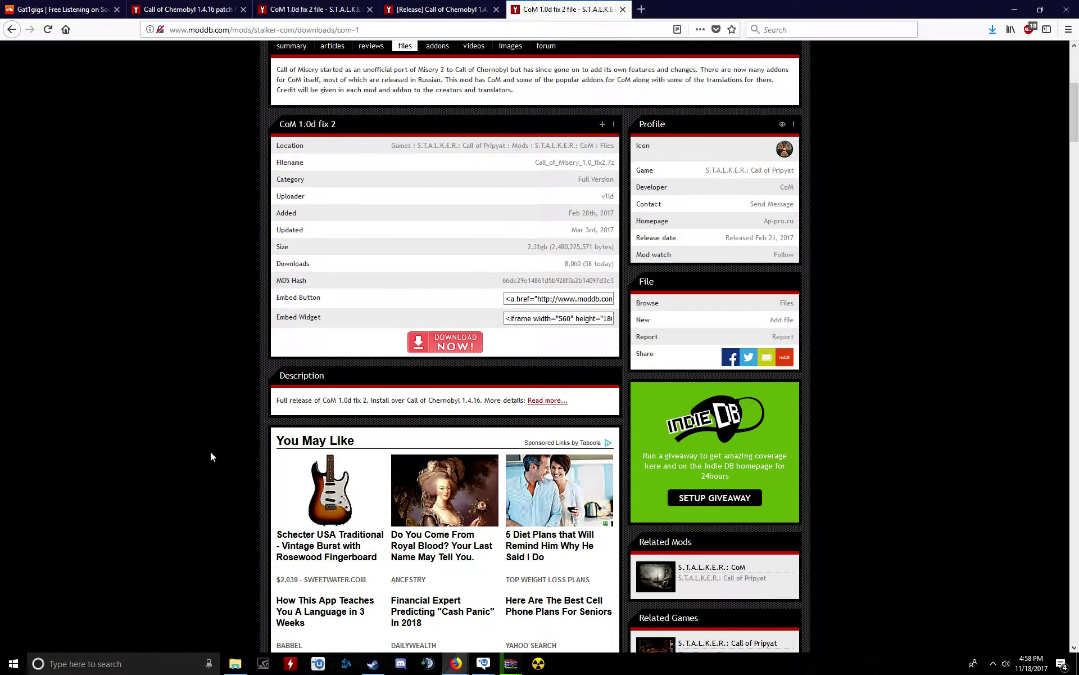
Step: Read the full CoM fix 2 installation steps, peek at WinRAR, then view the 1.4.12 page
left_click(543, 401)
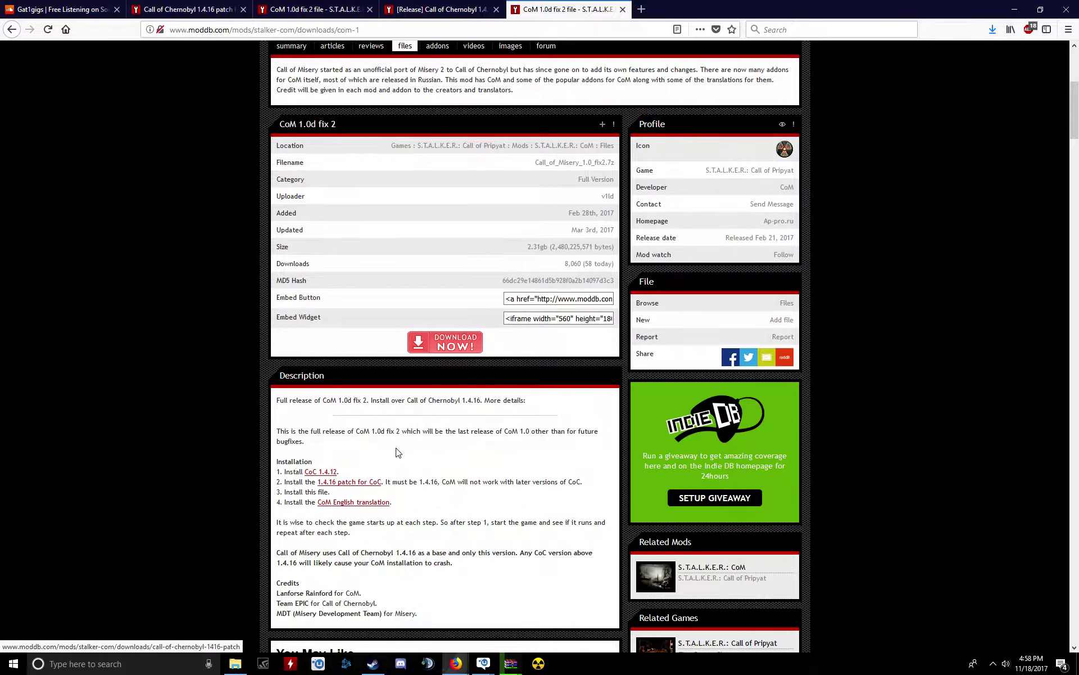
scroll(425, 422, "down", 4)
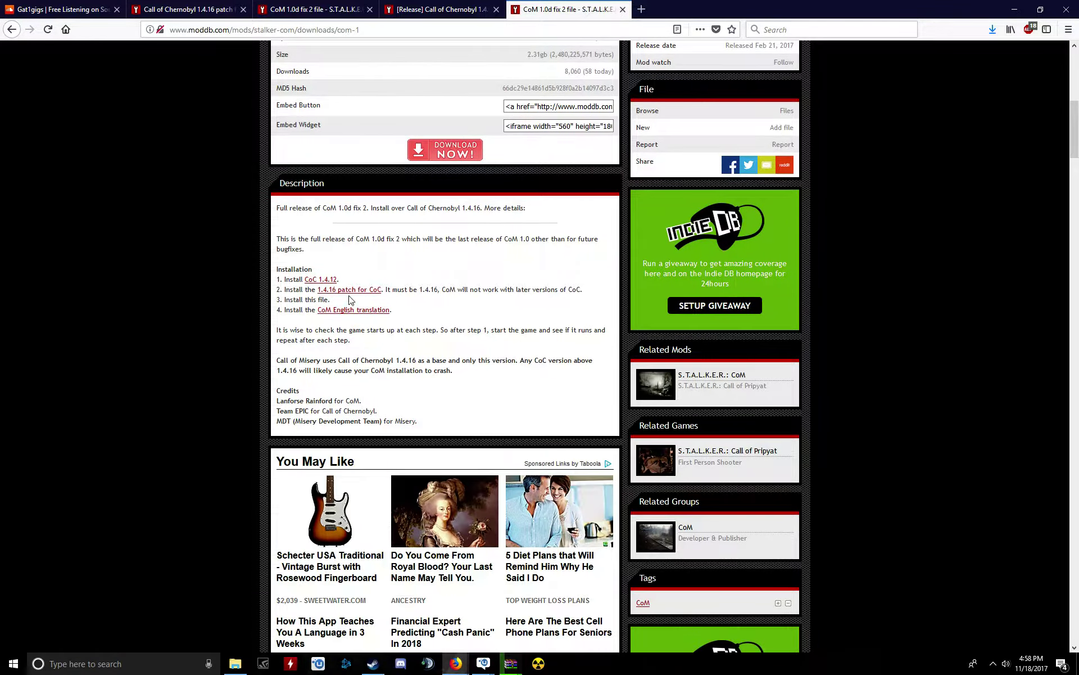
scroll(391, 286, "up", 3)
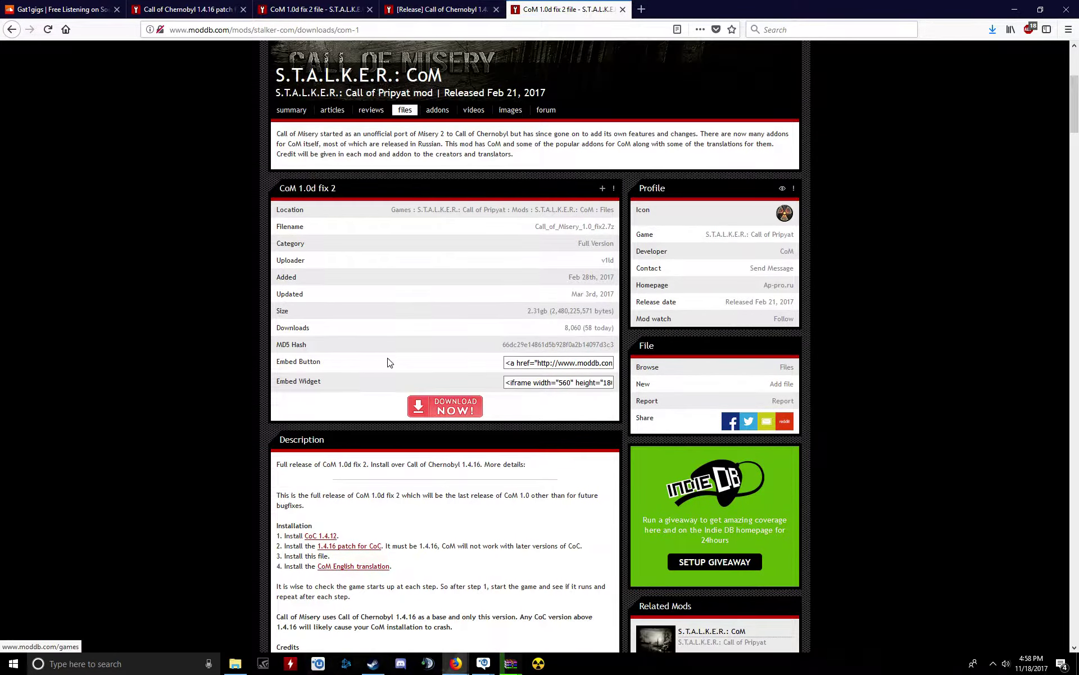
scroll(388, 362, "down", 4)
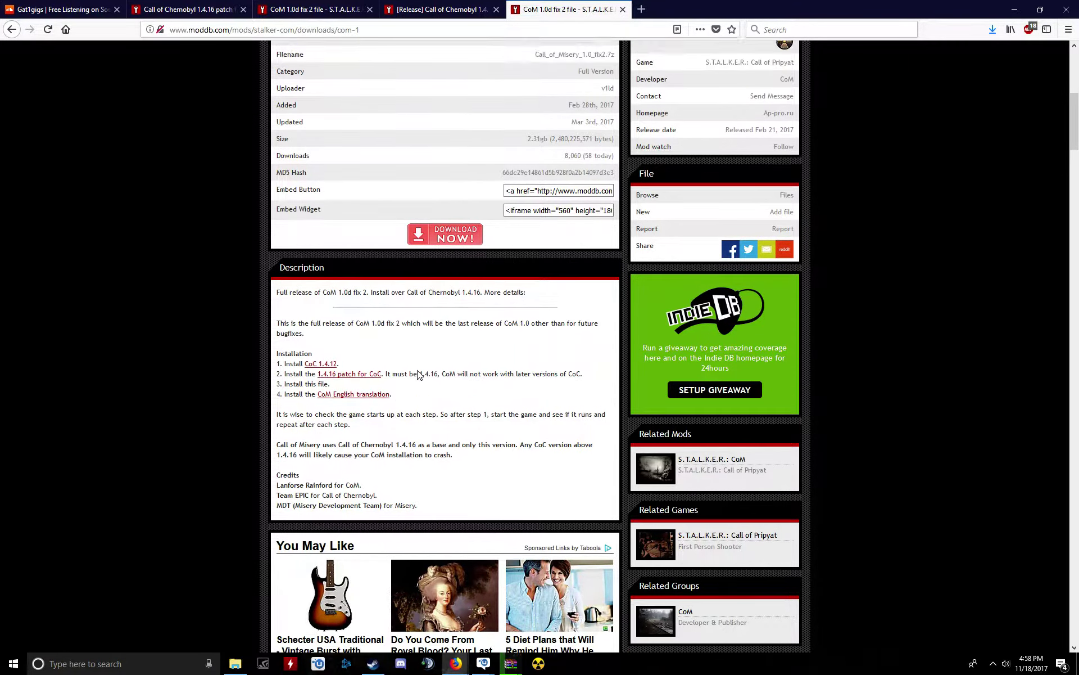
scroll(463, 301, "up", 3)
scroll(467, 402, "down", 1)
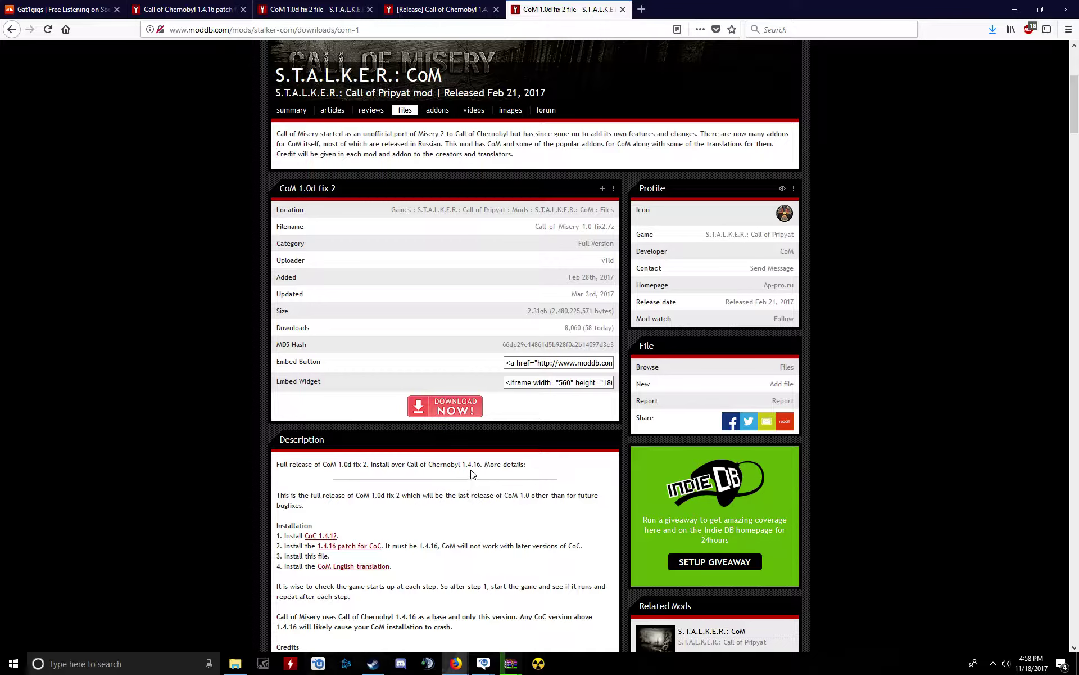
scroll(470, 474, "down", 1)
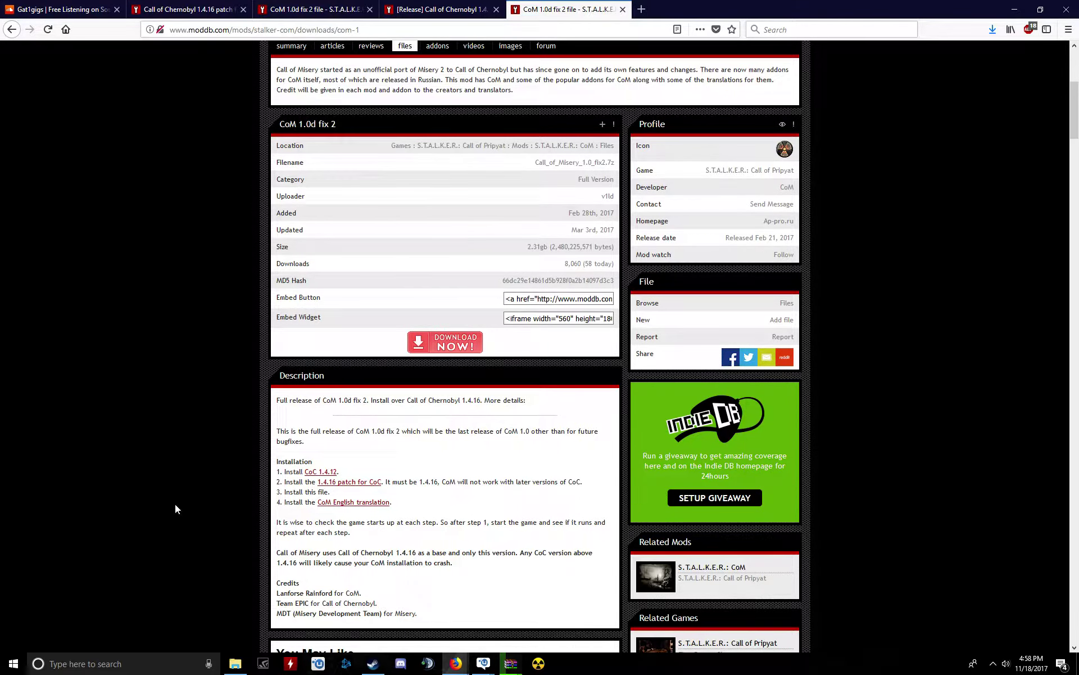
scroll(175, 506, "down", 2)
scroll(176, 500, "up", 2)
scroll(220, 432, "down", 2)
scroll(220, 433, "up", 4)
scroll(221, 430, "up", 3)
scroll(222, 430, "down", 3)
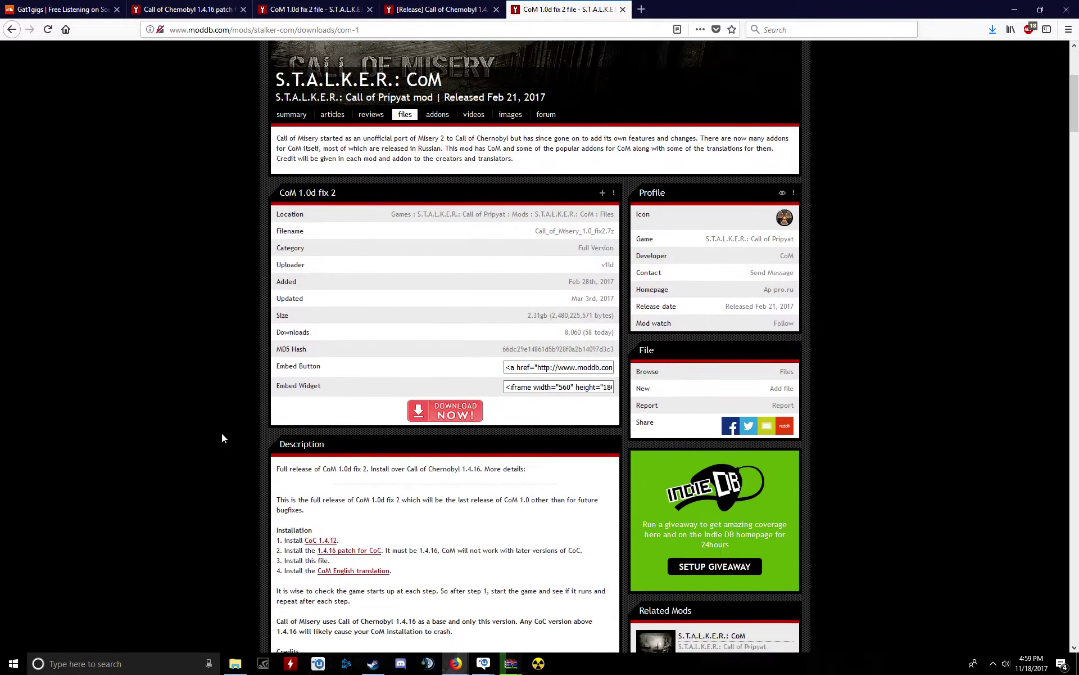
scroll(222, 433, "down", 5)
scroll(221, 433, "up", 3)
scroll(222, 432, "up", 3)
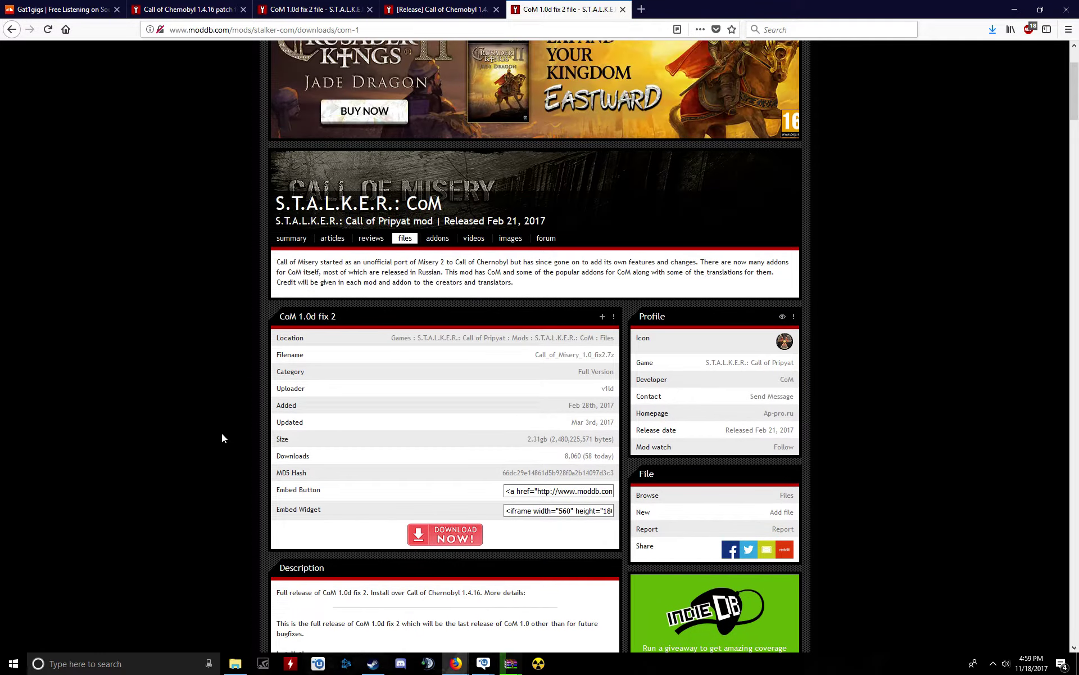
scroll(125, 402, "down", 4)
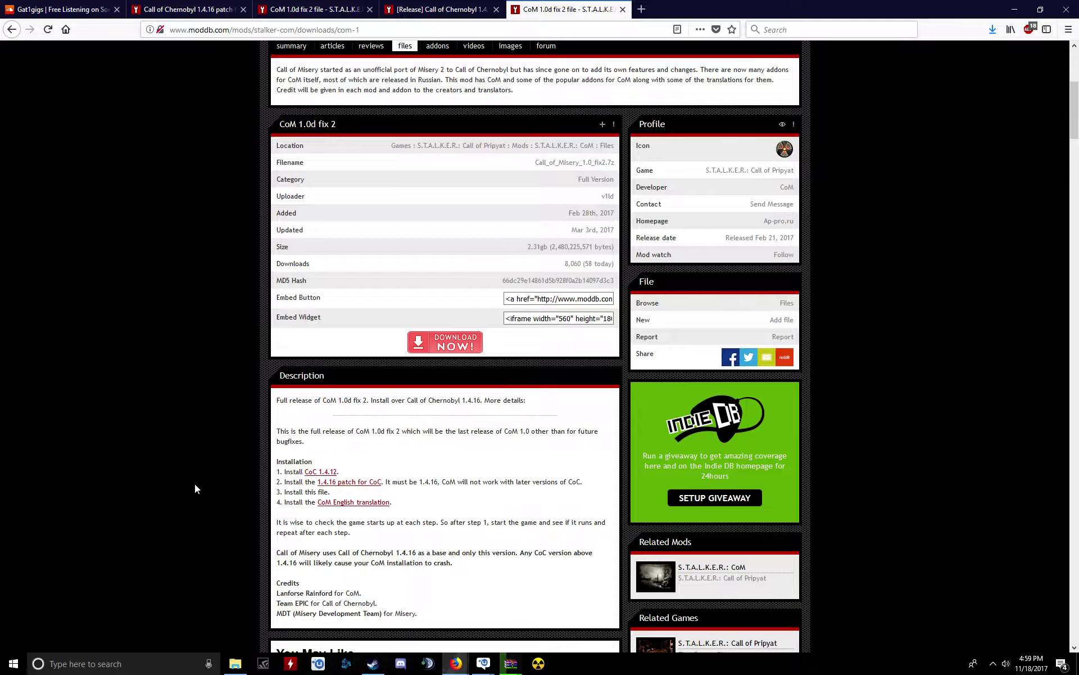
scroll(195, 488, "down", 1)
scroll(195, 483, "up", 2)
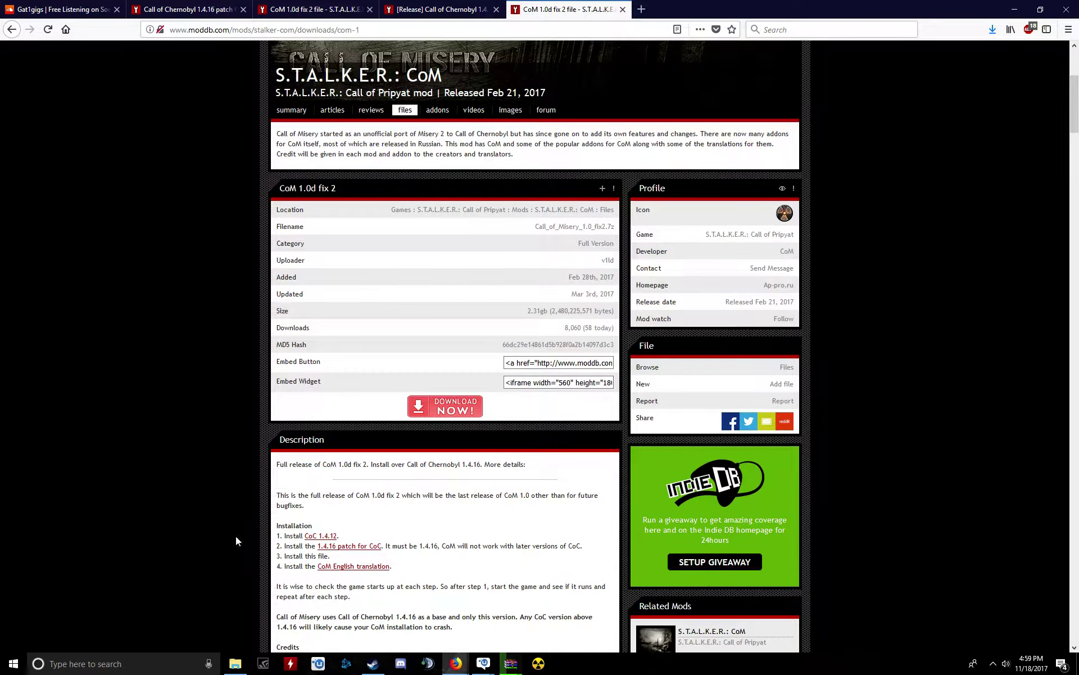
scroll(244, 492, "down", 1)
scroll(244, 486, "up", 2)
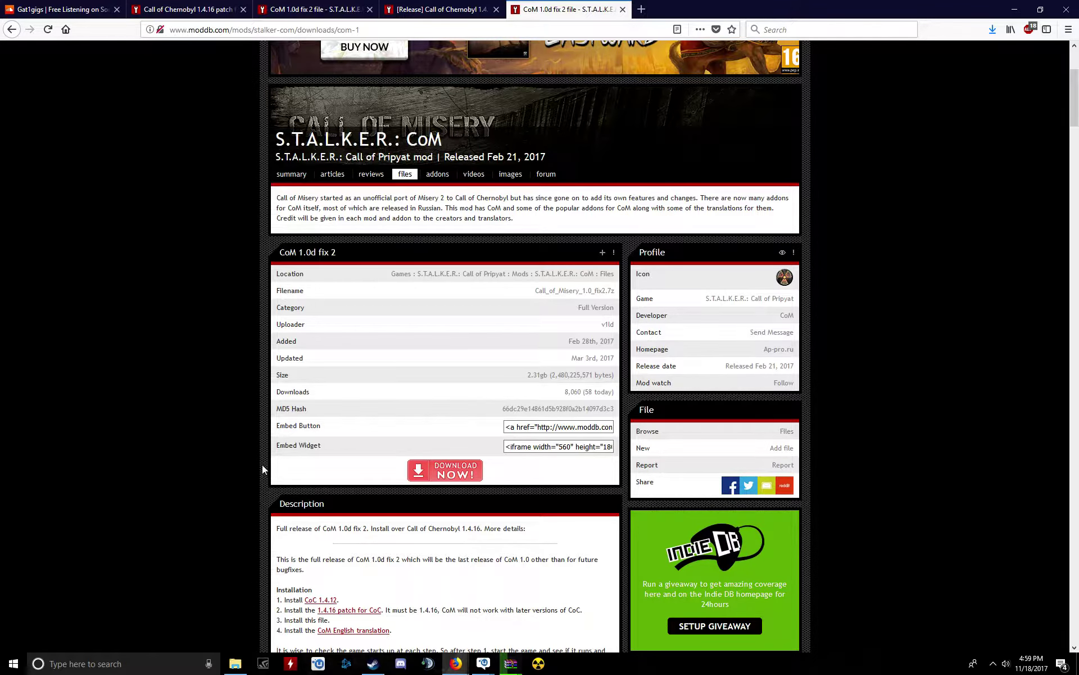
scroll(266, 477, "down", 3)
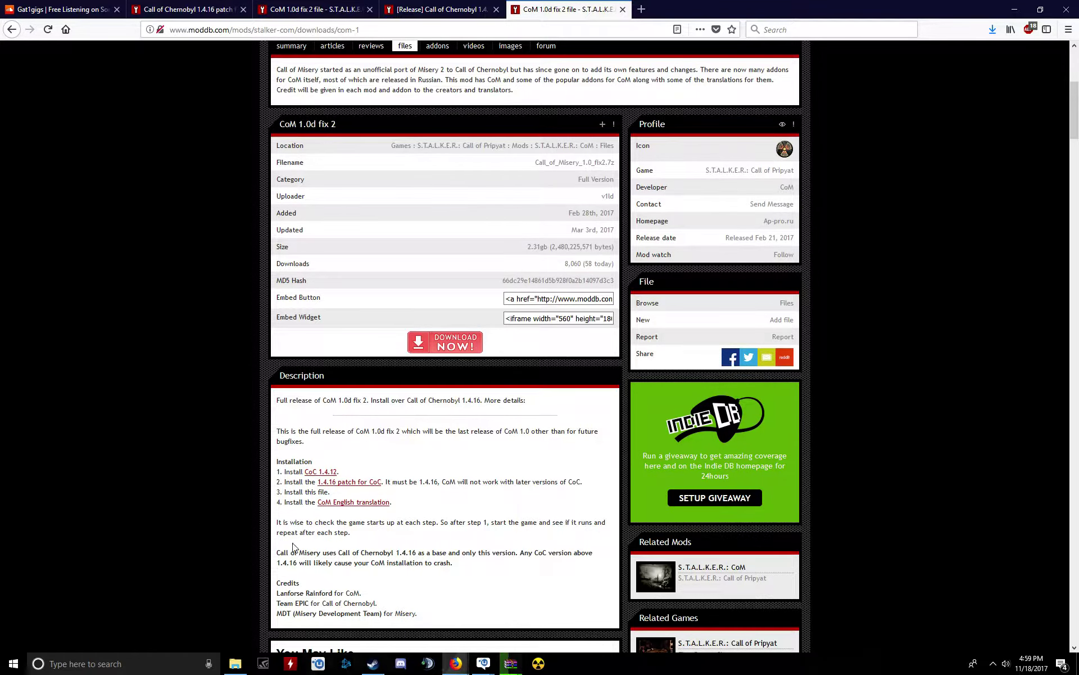
left_click(510, 664)
scroll(194, 414, "down", 1)
scroll(186, 389, "up", 3)
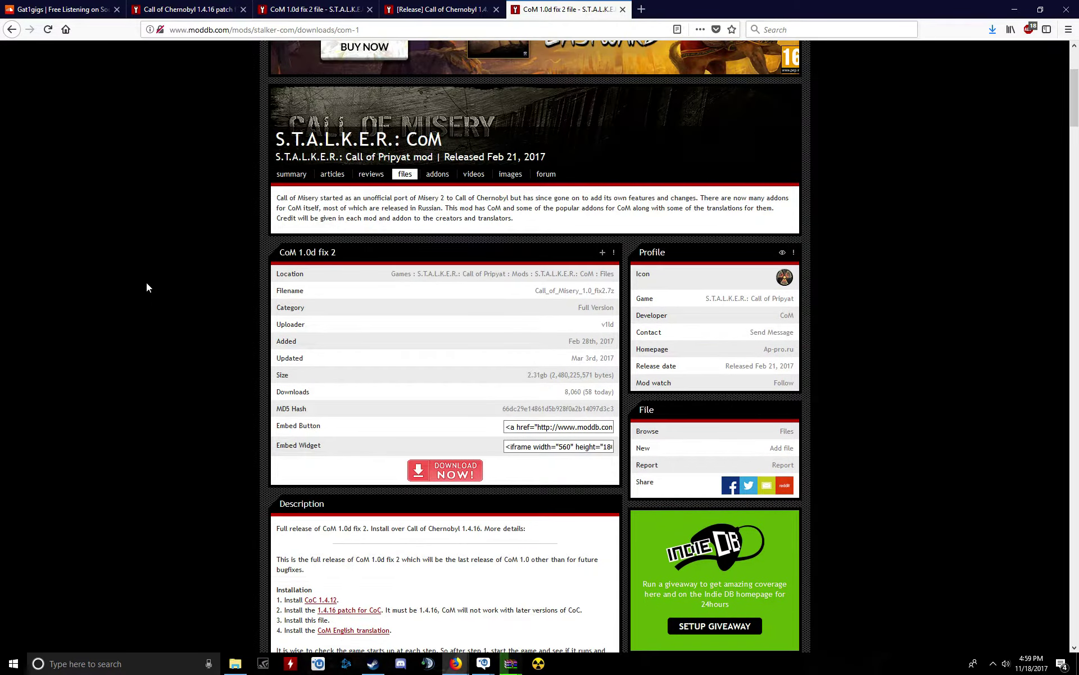
scroll(251, 261, "down", 3)
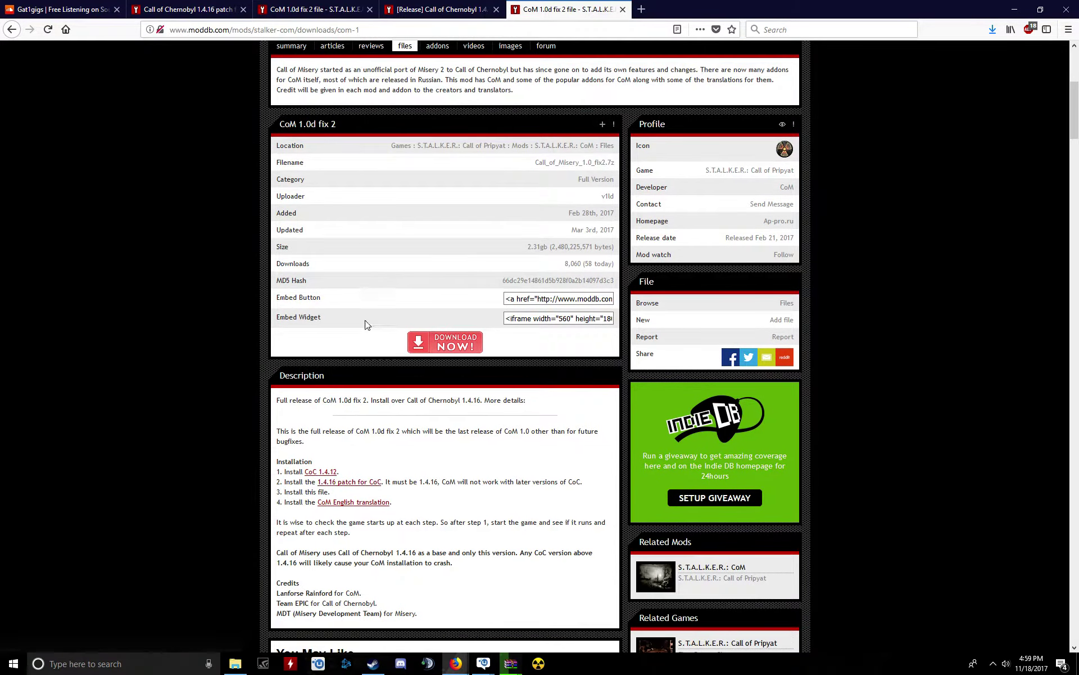
scroll(417, 254, "down", 9)
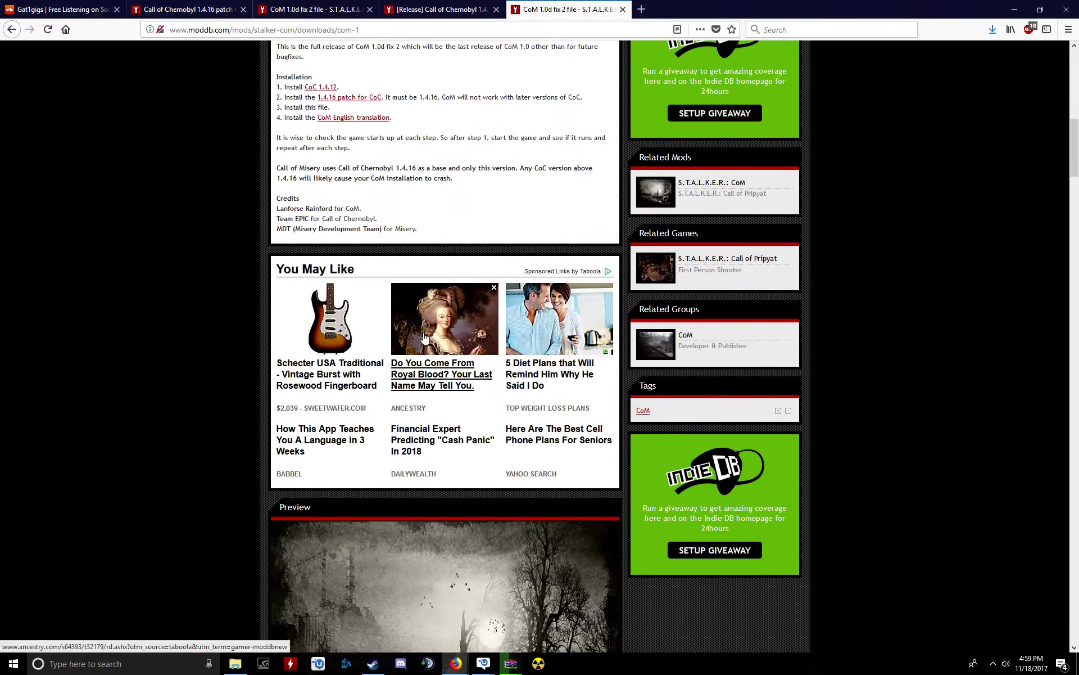
scroll(414, 319, "down", 8)
scroll(413, 319, "down", 5)
scroll(411, 301, "up", 5)
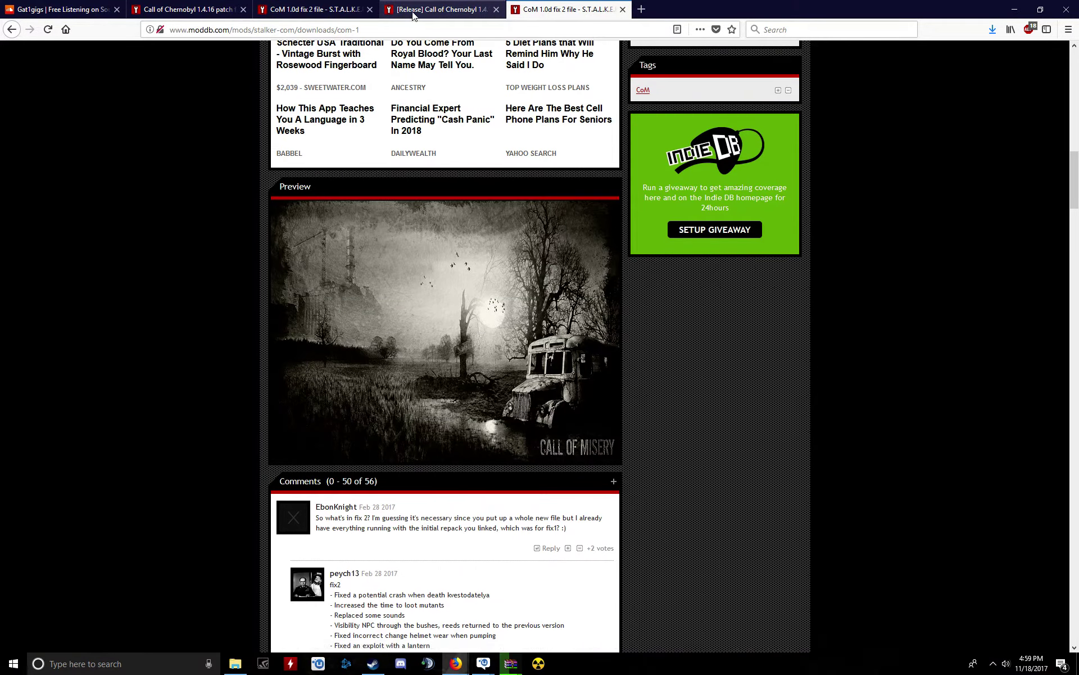
left_click(439, 9)
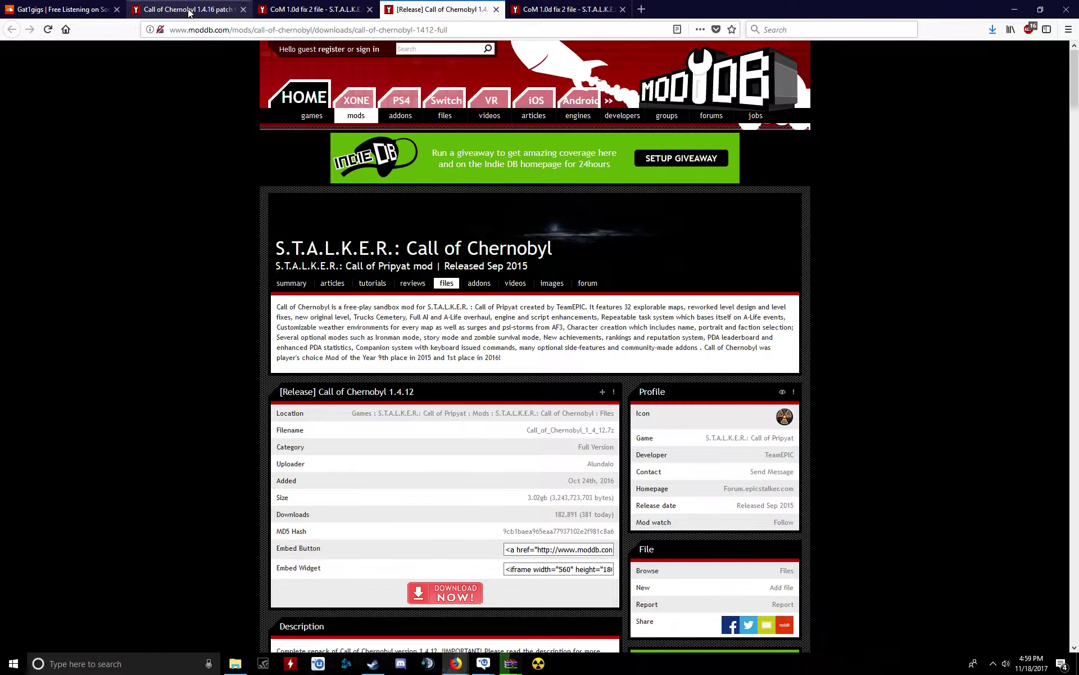
scroll(445, 110, "down", 4)
scroll(453, 185, "down", 8)
scroll(456, 185, "down", 5)
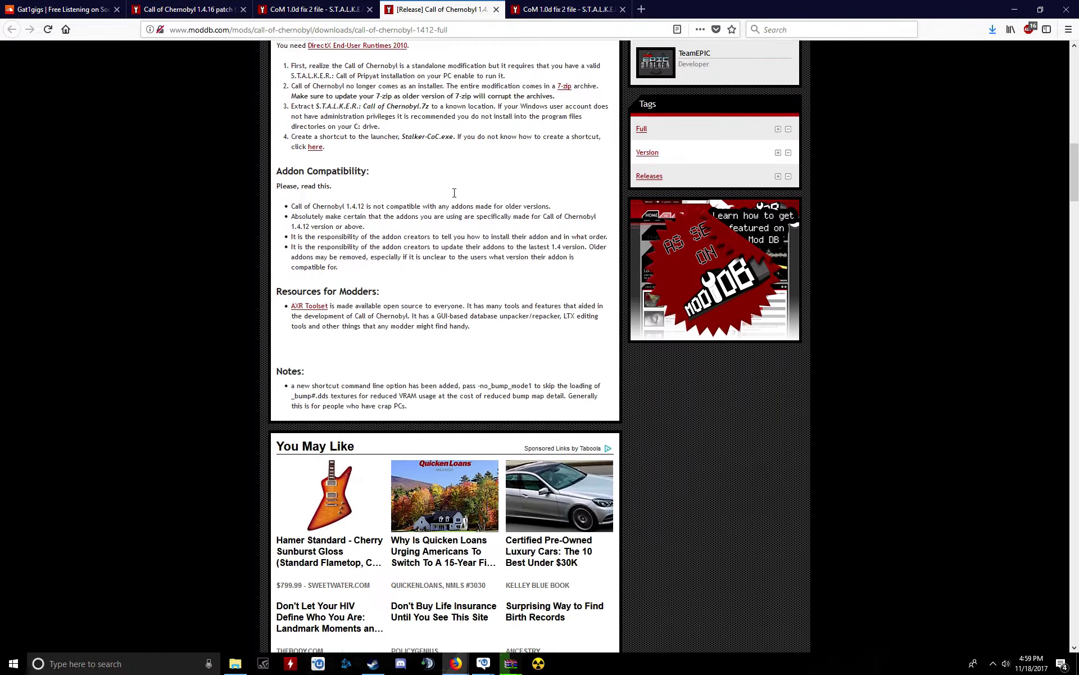
scroll(460, 182, "up", 2)
Step: Cycle the ModDB tabs to the 1.4.16 patch page, then bring up the bin folder
key("ctrl+Tab")
scroll(484, 177, "down", 6)
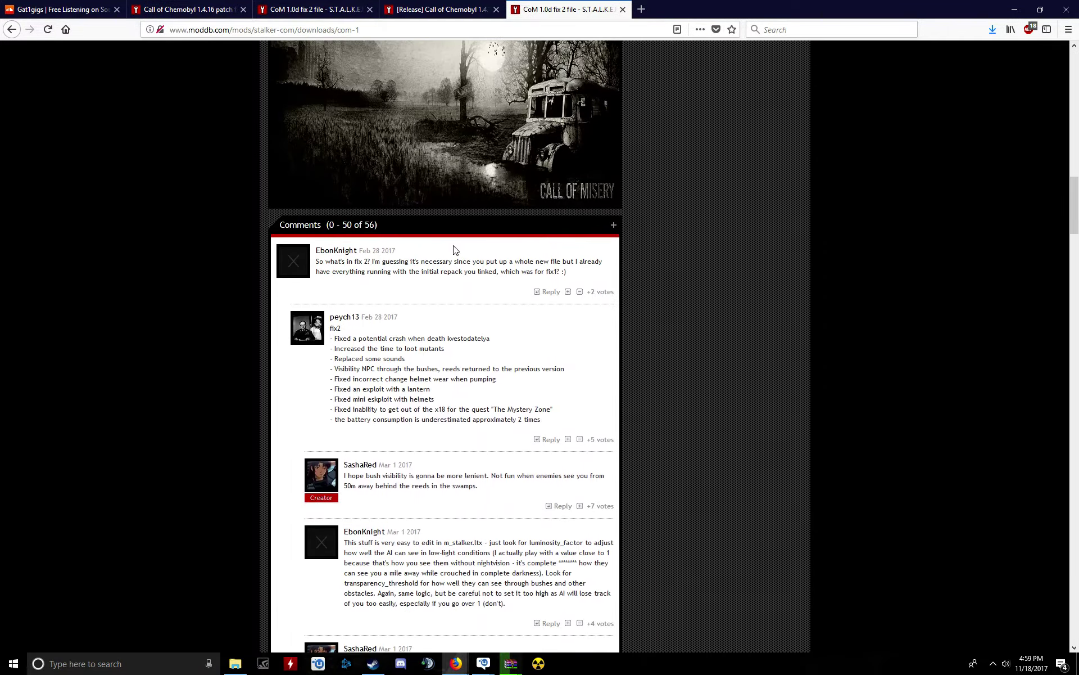
scroll(453, 248, "up", 7)
key("ctrl+shift+Tab")
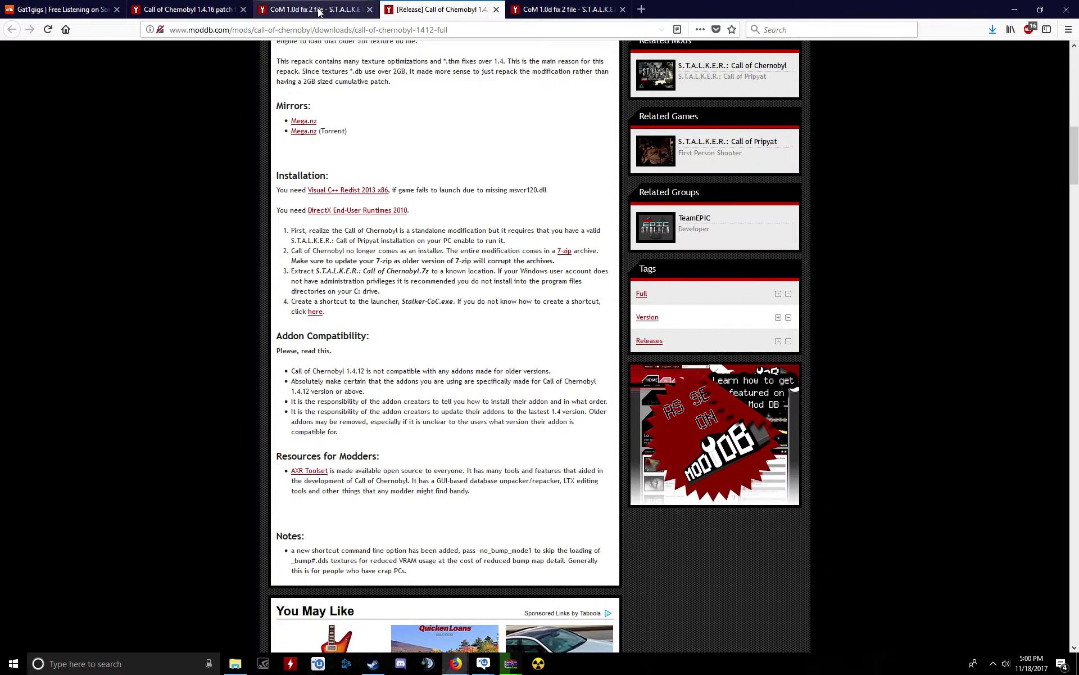
left_click(321, 12)
scroll(333, 329, "down", 7)
scroll(335, 316, "down", 5)
scroll(334, 316, "down", 10)
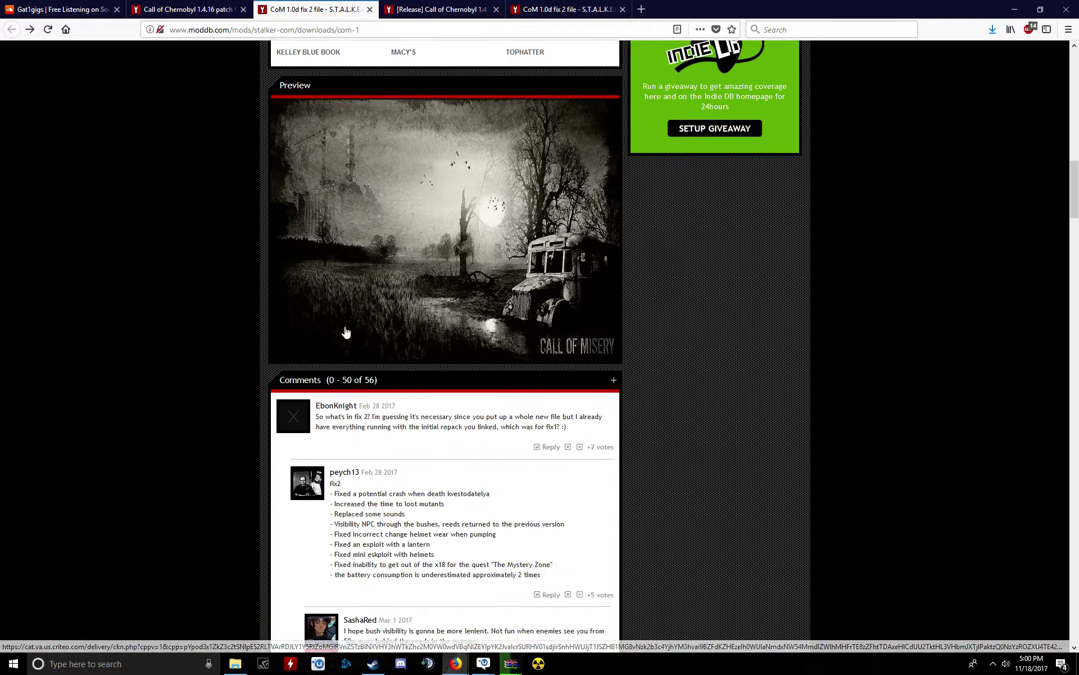
scroll(335, 316, "down", 8)
left_click(205, 10)
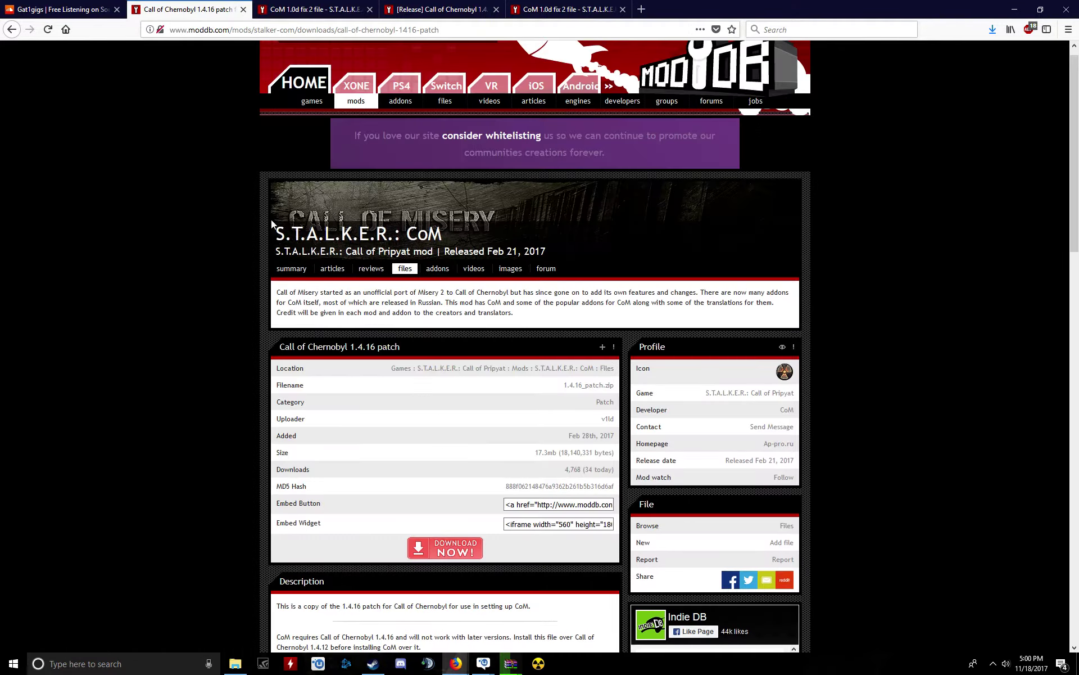
scroll(271, 219, "down", 8)
scroll(279, 245, "down", 6)
scroll(286, 260, "up", 3)
scroll(285, 260, "up", 5)
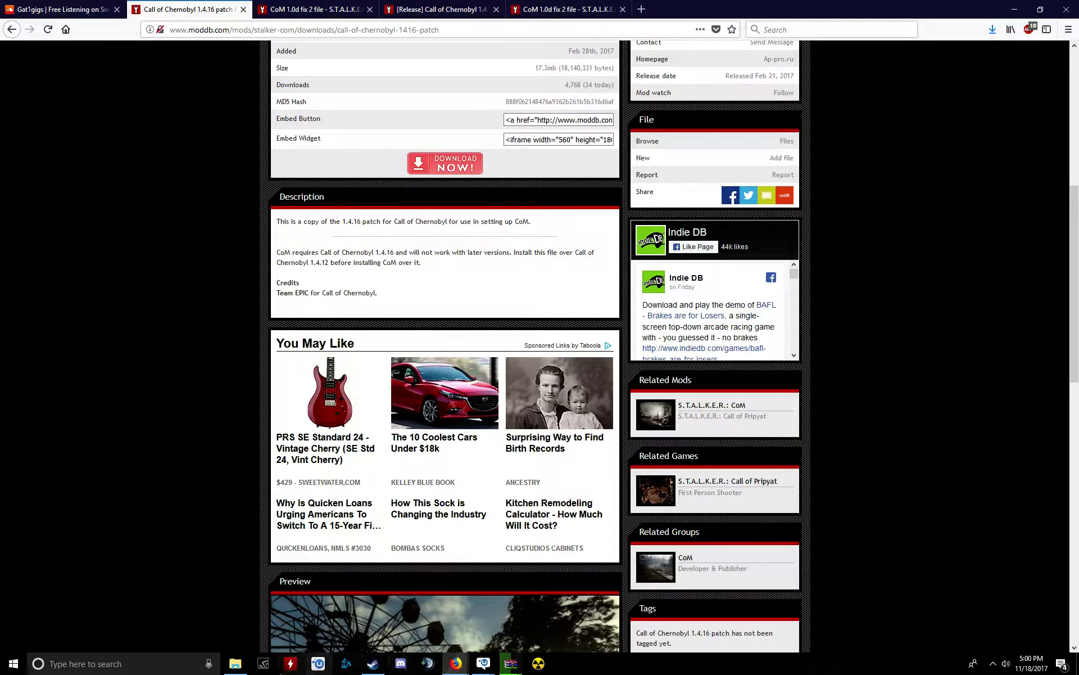
left_click(235, 664)
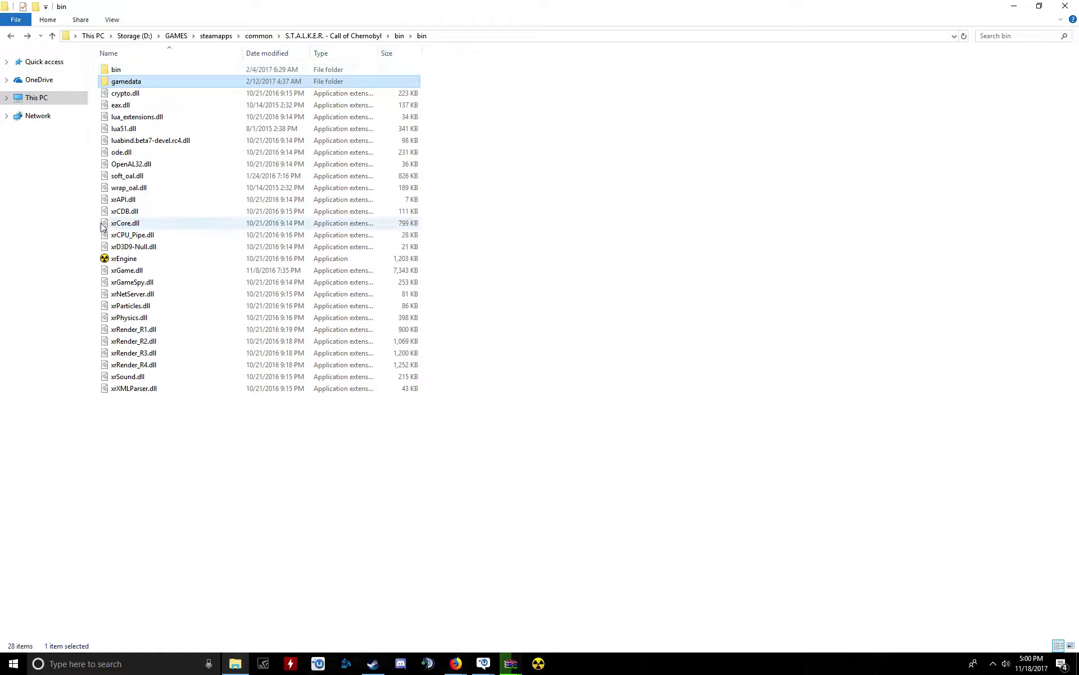
Step: Go back to the S.T.A.L.K.E.R. - Call of Chernobyl folder, refresh it, and minimize Explorer and Firefox
left_click(12, 36)
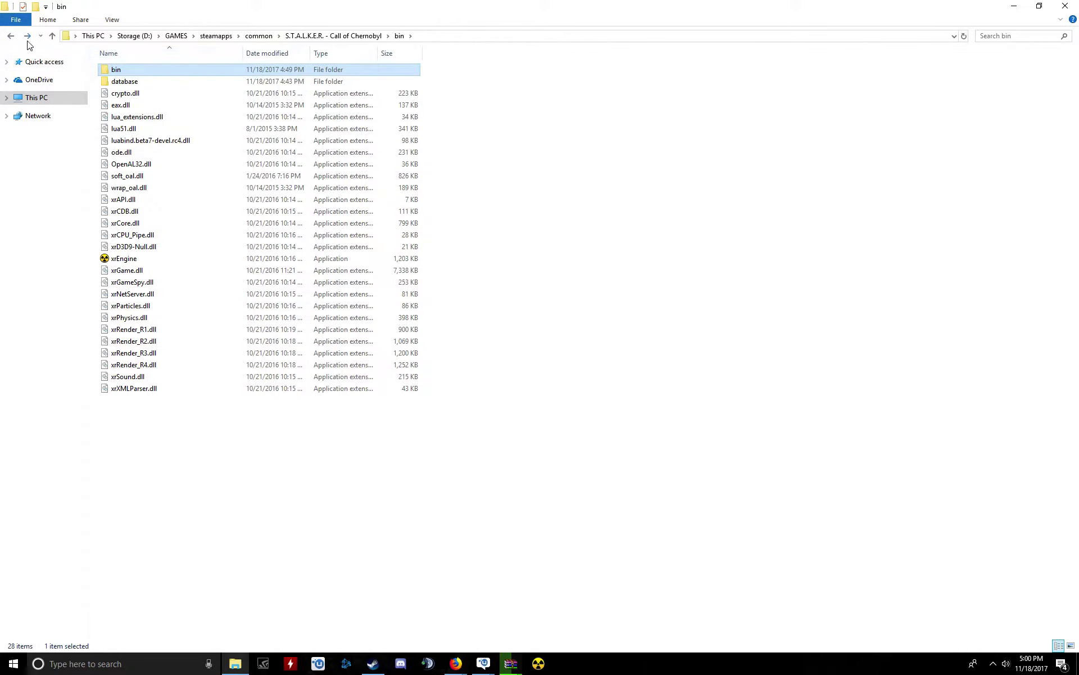
left_click(11, 36)
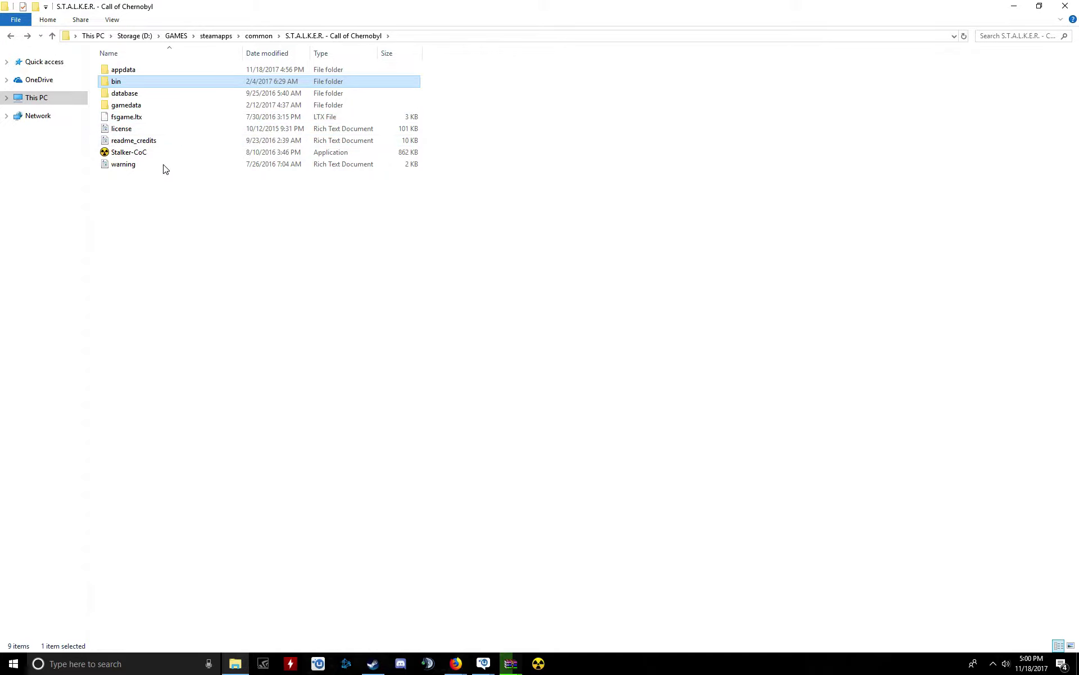
right_click(159, 148)
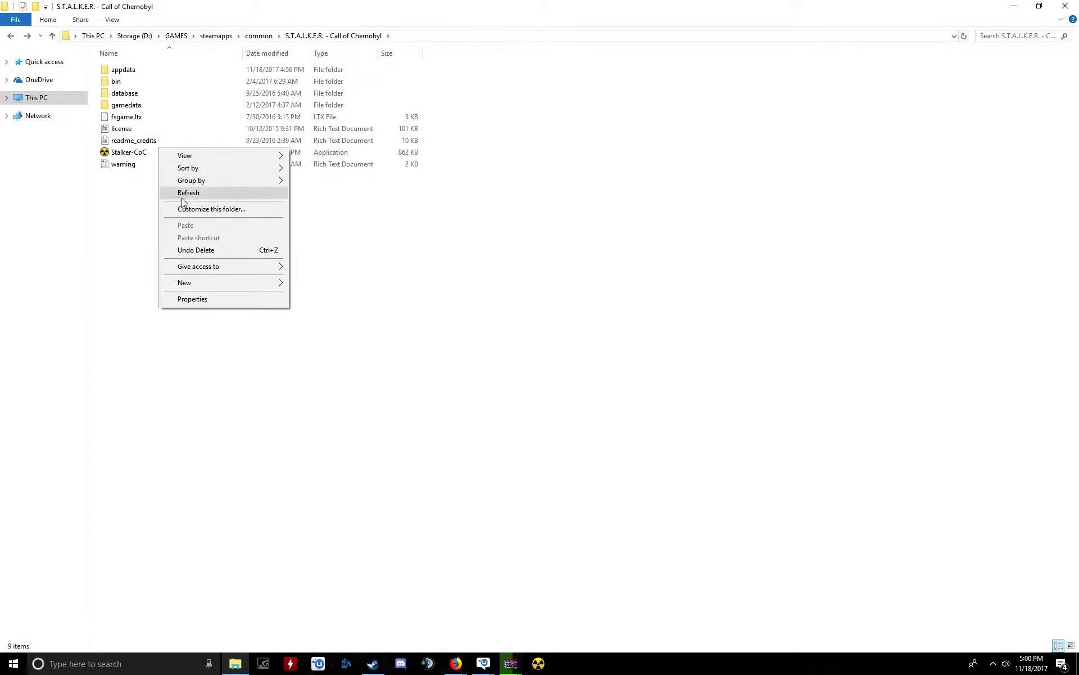
left_click(181, 444)
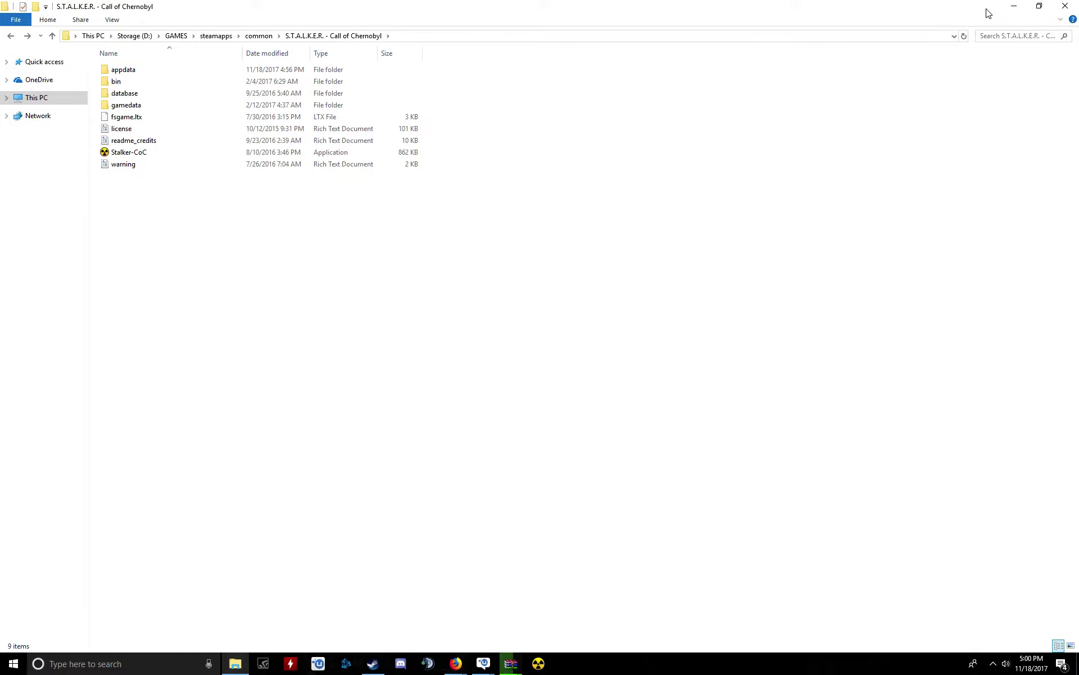
left_click(1014, 6)
left_click(1014, 6)
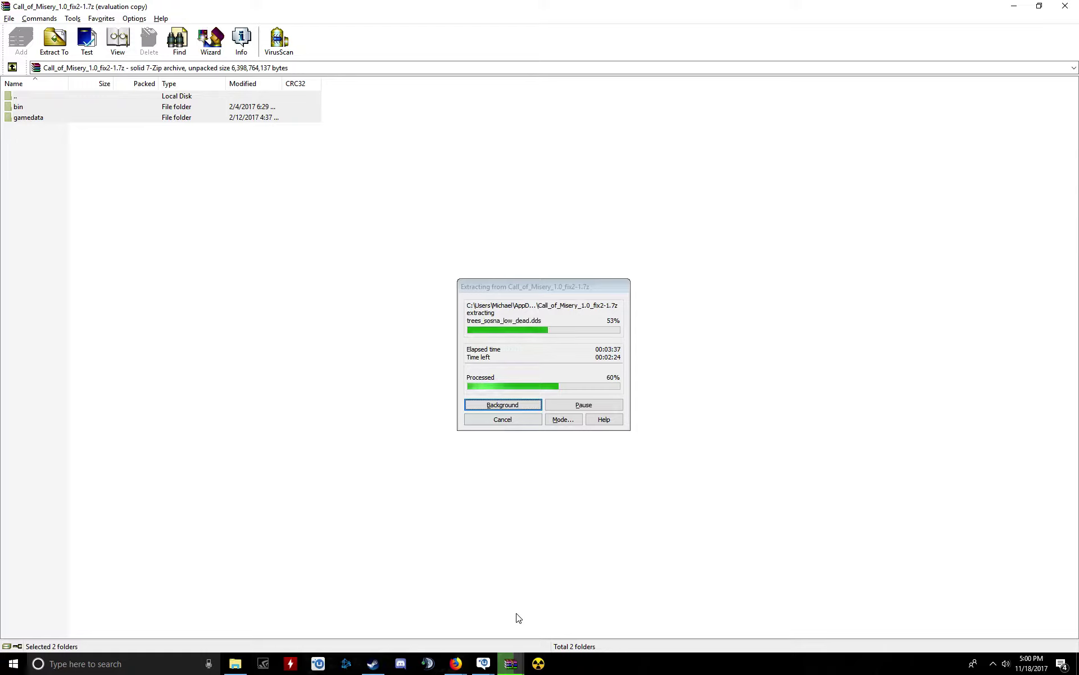
mouse_move(372, 664)
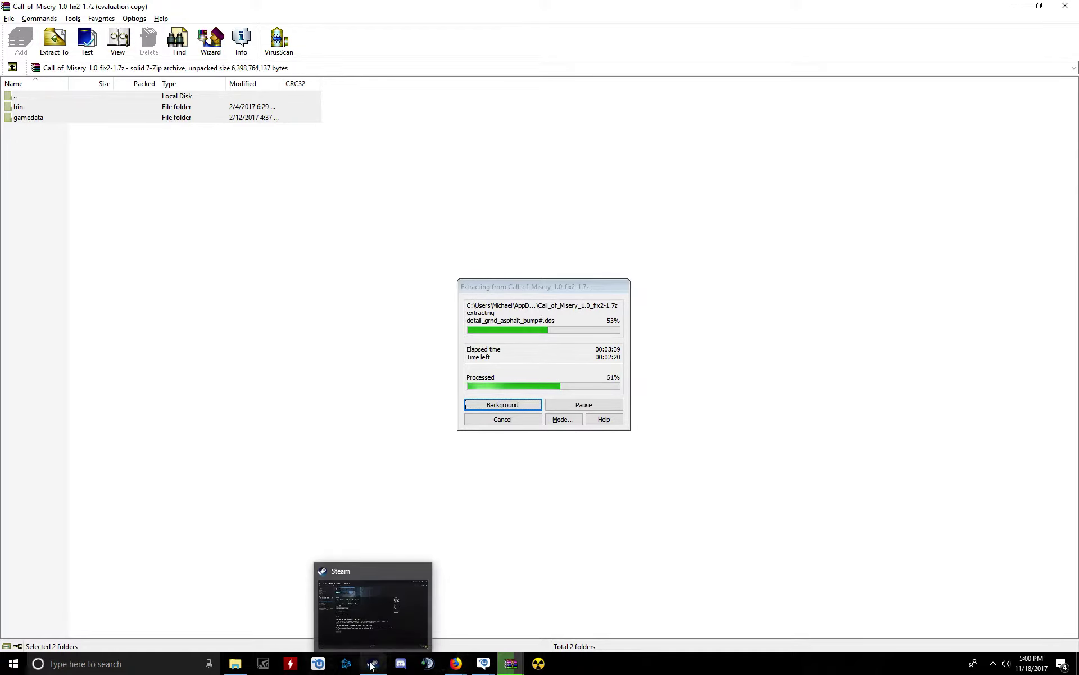
Step: Check WinRAR's progress, briefly show Firefox's Downloads library, and minimize WinRAR
left_click(350, 393)
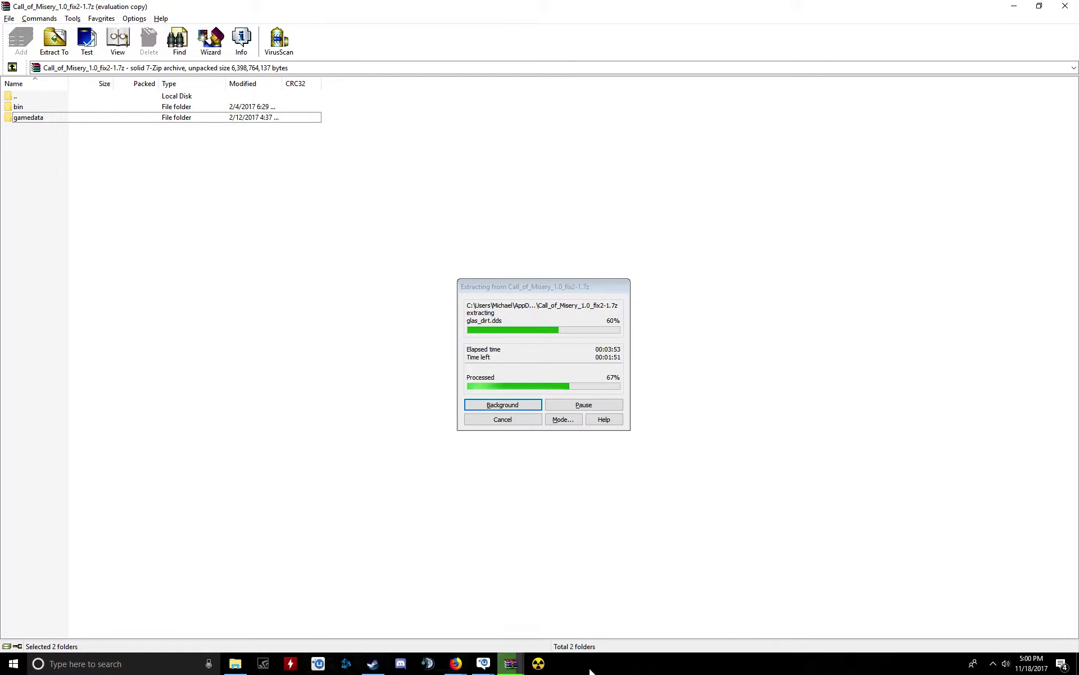
left_click(470, 670)
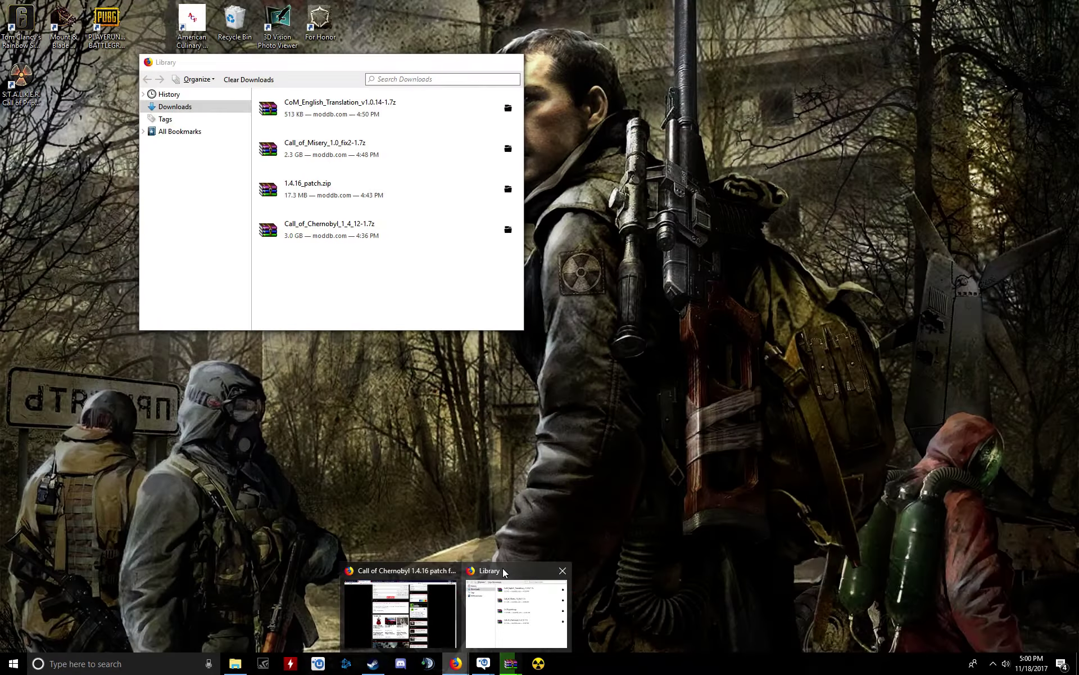
left_click(503, 567)
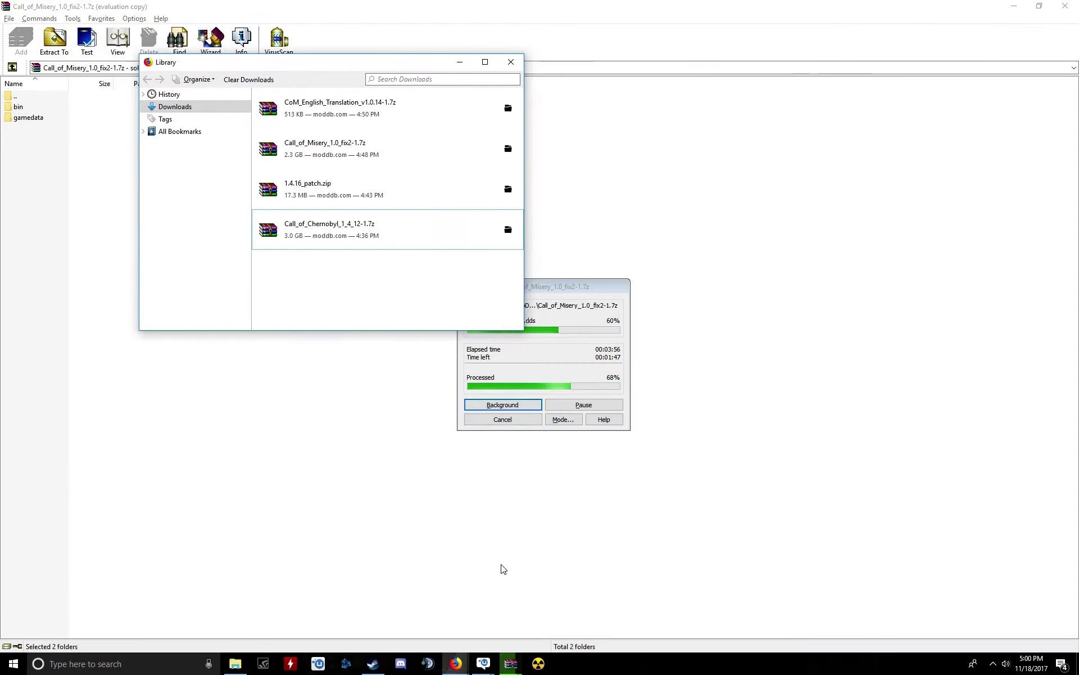
left_click(1013, 6)
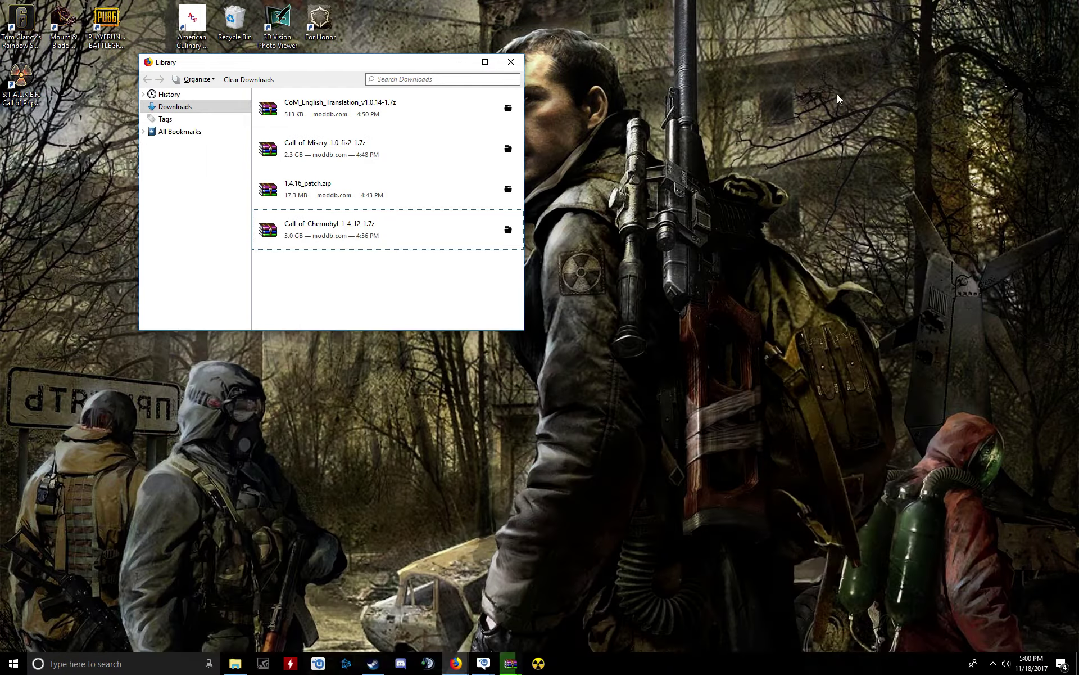
left_click(456, 663)
Step: Bring the 1.4.16 patch window forward and load youtube.com in a new tab
left_click(396, 599)
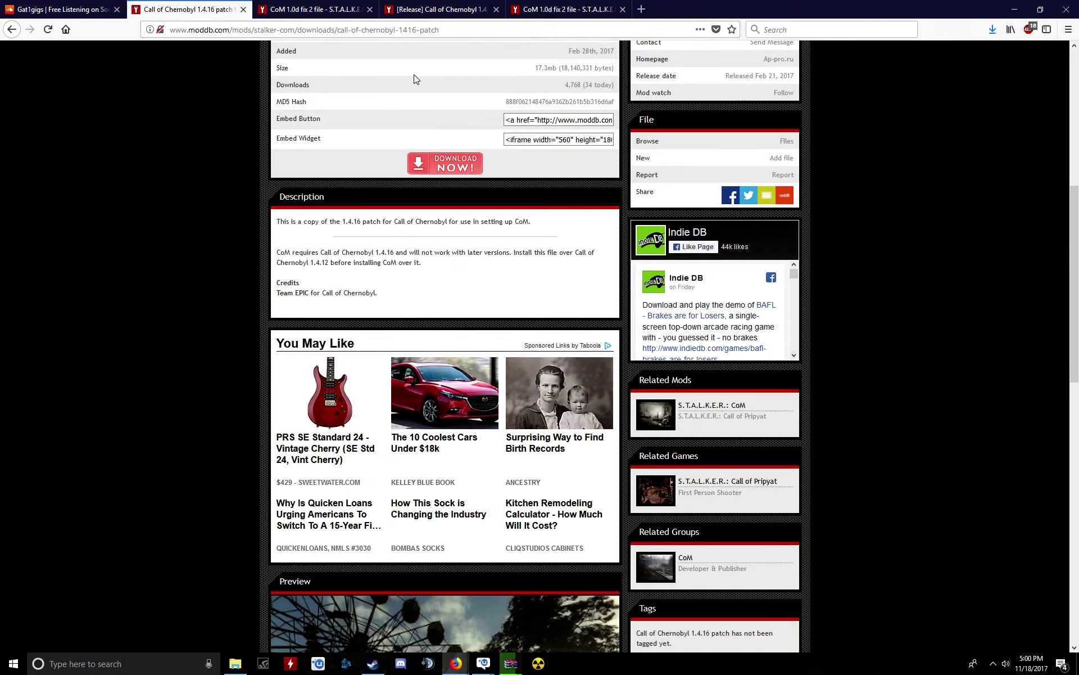
left_click(645, 9)
type("YOI")
key("BackSpace")
type("utube.com")
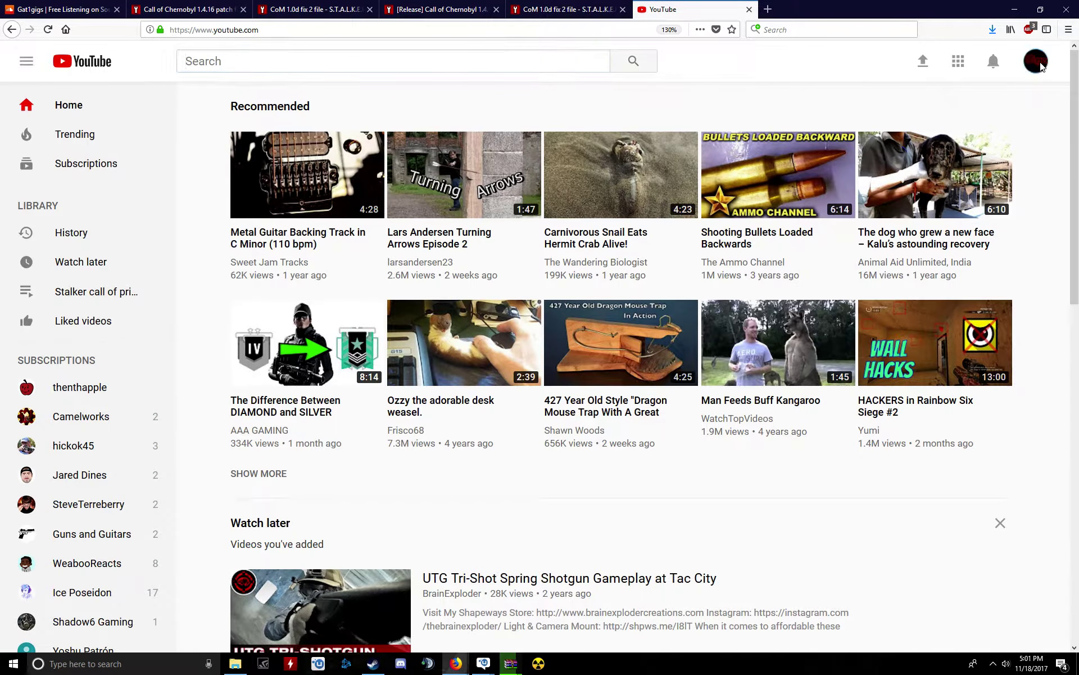
Step: Open the Stalker modding guides playlist from your own YouTube channel
left_click(1036, 61)
left_click(956, 150)
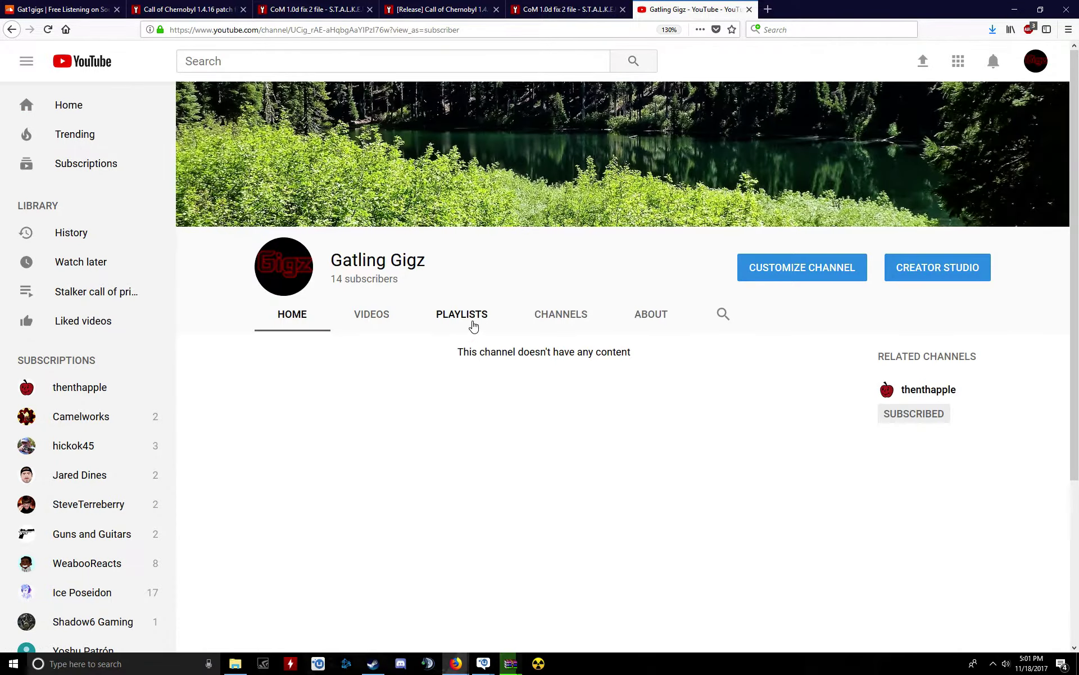
left_click(474, 316)
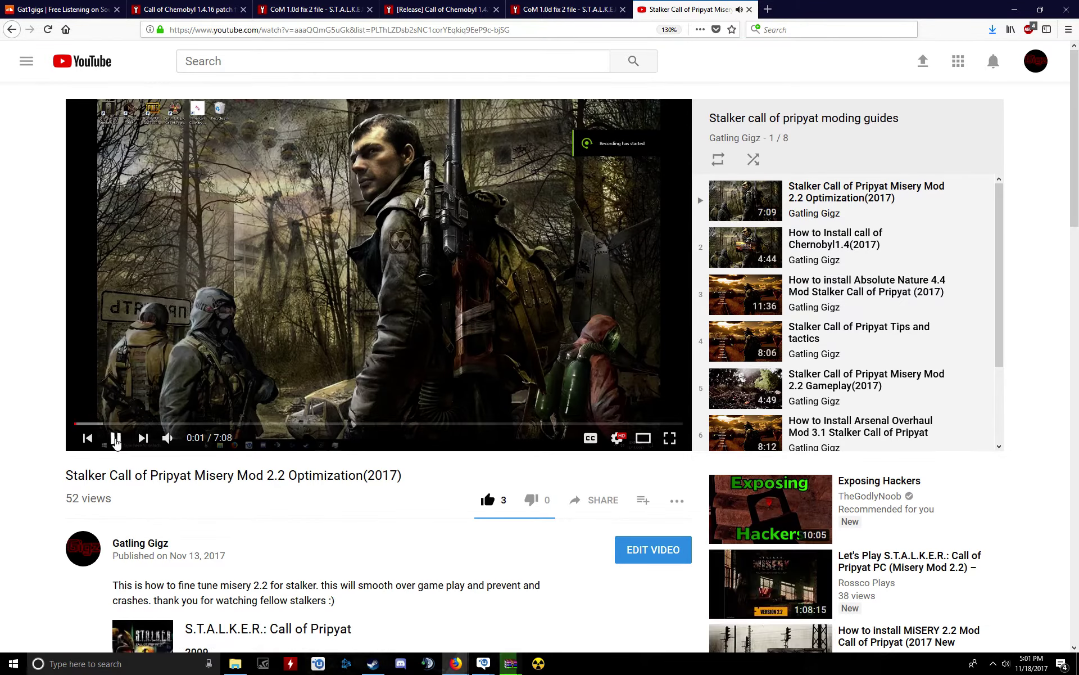
scroll(897, 320, "down", 1)
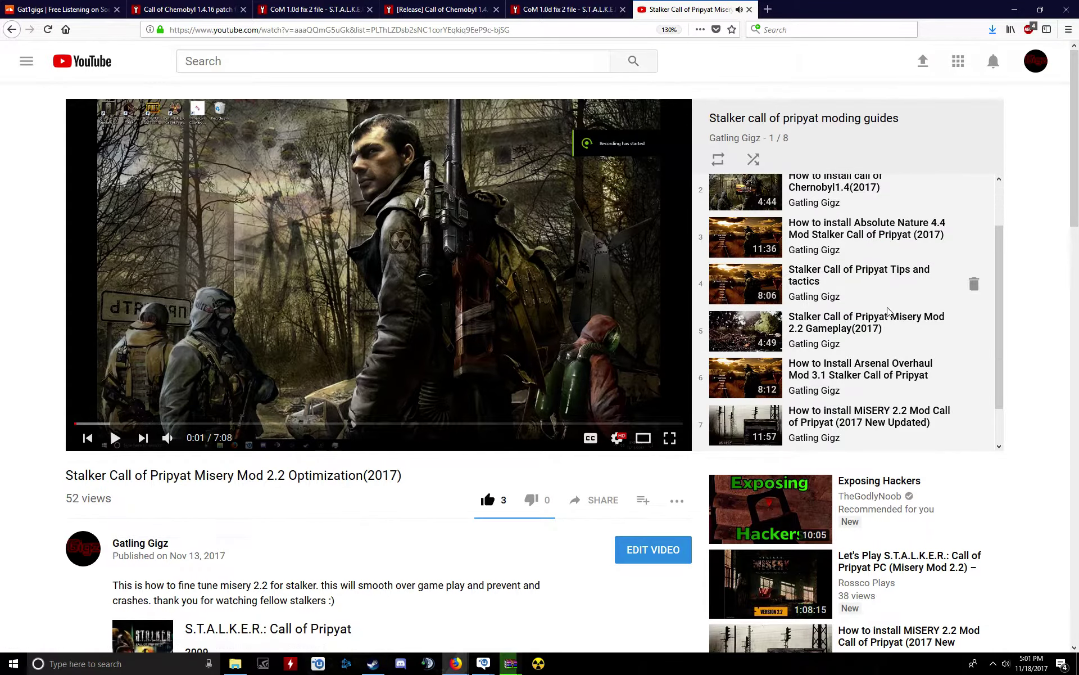
scroll(892, 313, "down", 1)
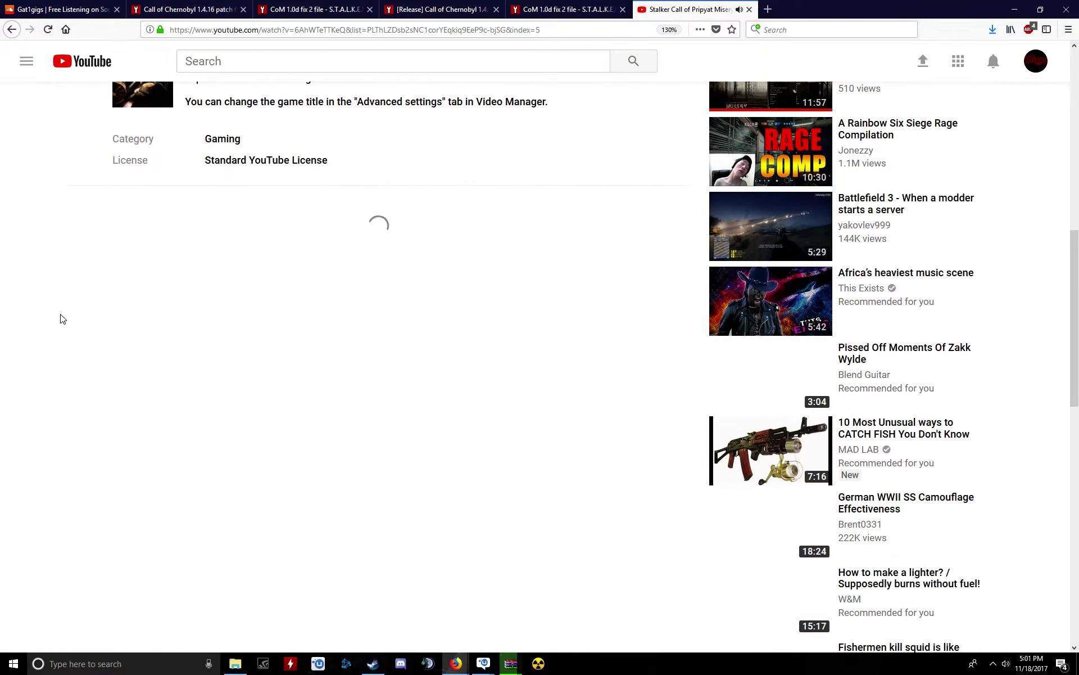
scroll(60, 315, "up", 4)
Step: Switch to the paused Misery 2.2 install video and expand the 'it didnt work' comment replies
left_click(115, 178)
scroll(707, 263, "up", 4)
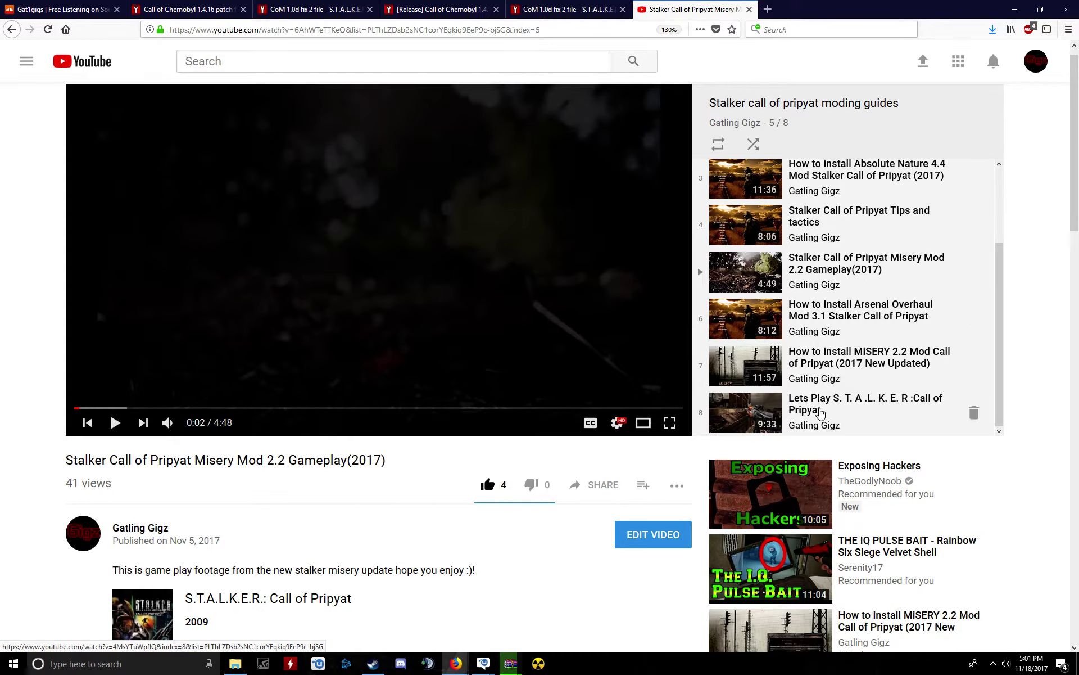
left_click(860, 364)
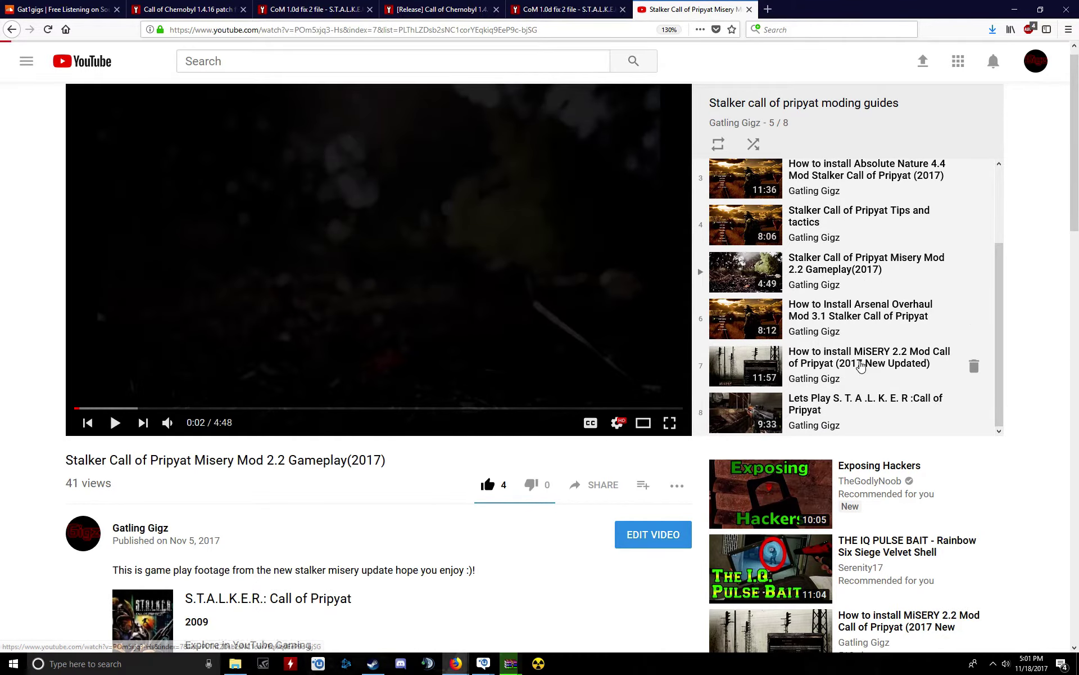
left_click(114, 439)
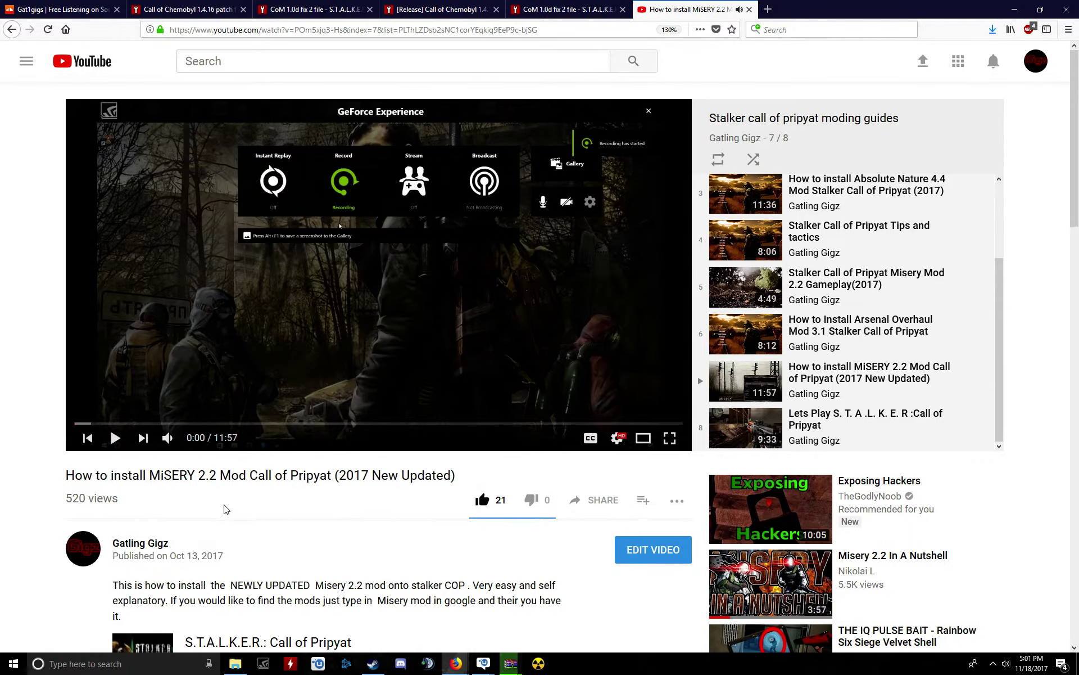
scroll(225, 508, "down", 1)
scroll(225, 508, "down", 2)
scroll(213, 477, "down", 2)
scroll(213, 477, "down", 3)
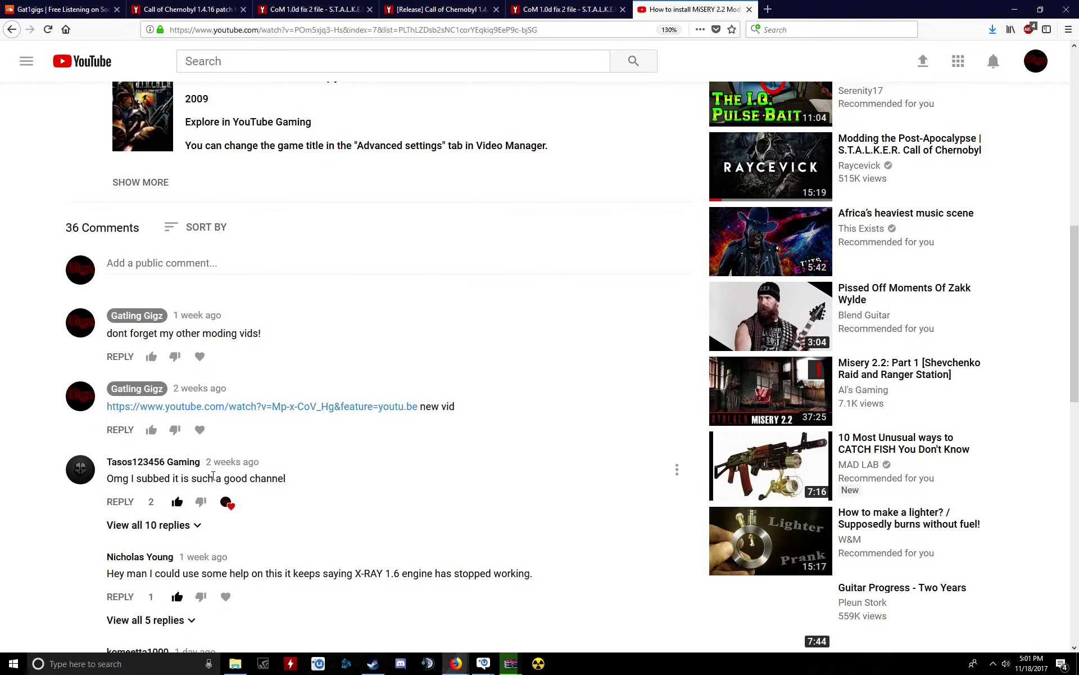
scroll(212, 477, "down", 3)
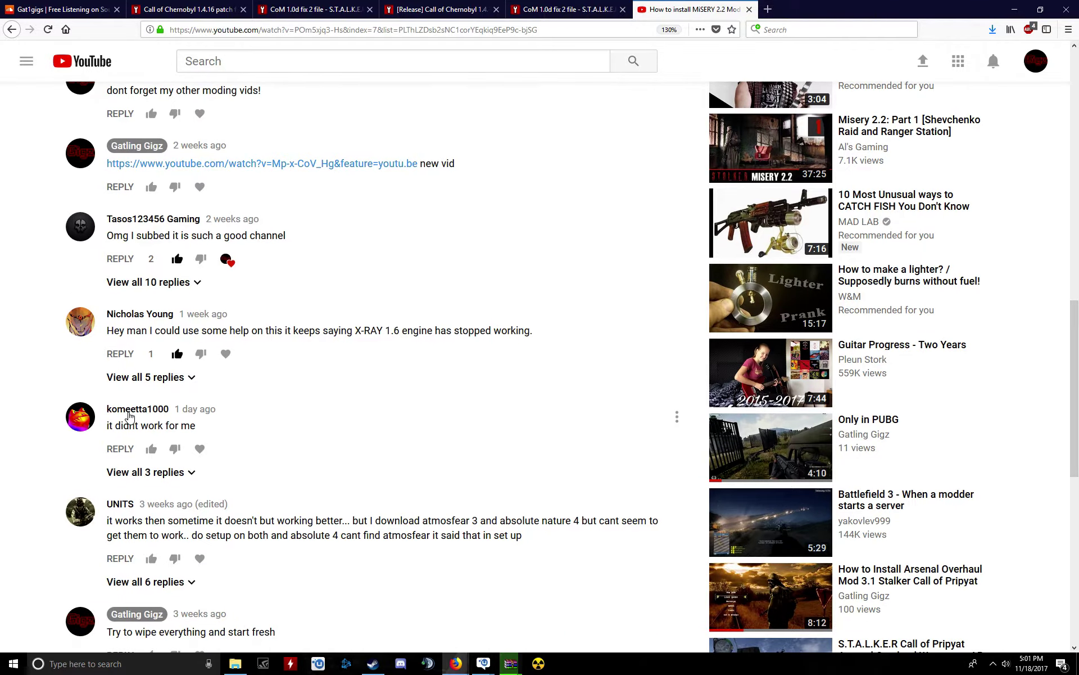
left_click(179, 473)
scroll(236, 602, "down", 1)
scroll(215, 457, "down", 3)
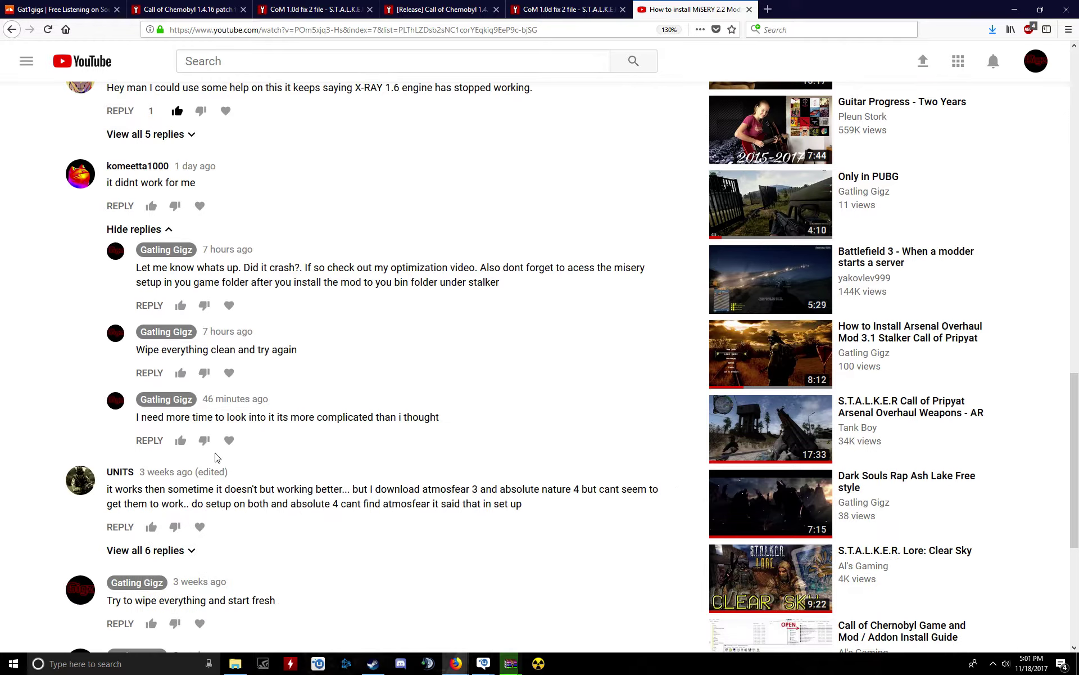
scroll(265, 421, "up", 2)
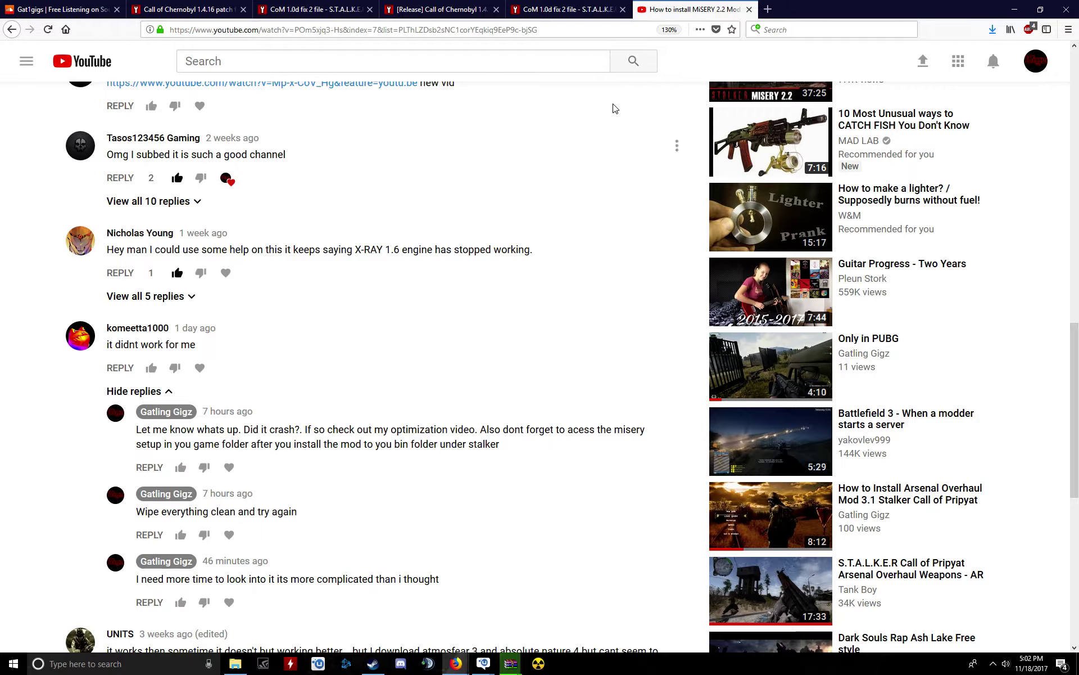
Step: Close the YouTube, both CoM fix 2, release thread and 1.4.16 patch tabs
left_click(749, 9)
left_click(622, 9)
left_click(495, 10)
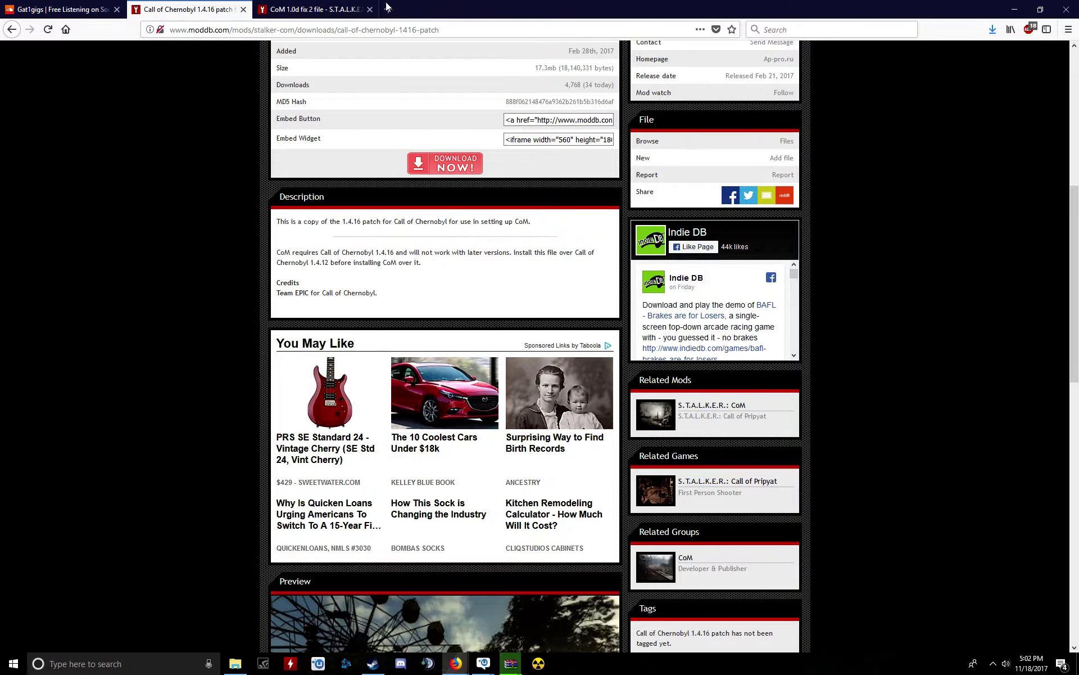
left_click(370, 9)
left_click(244, 10)
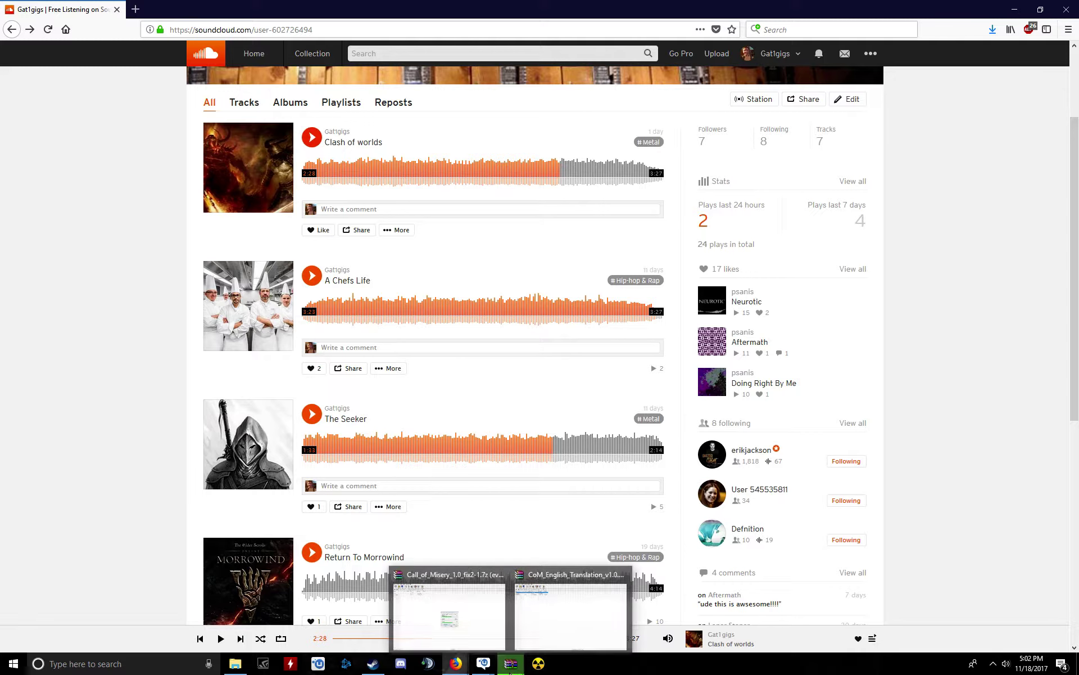
mouse_move(510, 664)
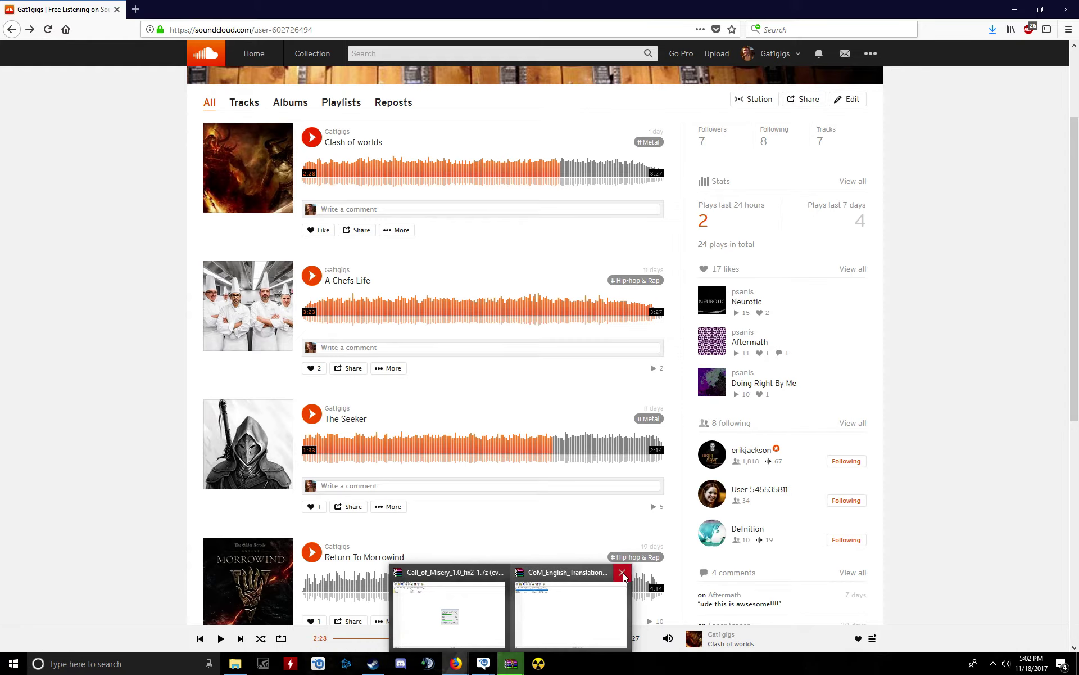
Step: Overwrite crypto.dll and all other conflicting files with Yes to All, returning to the game folder
left_click(623, 572)
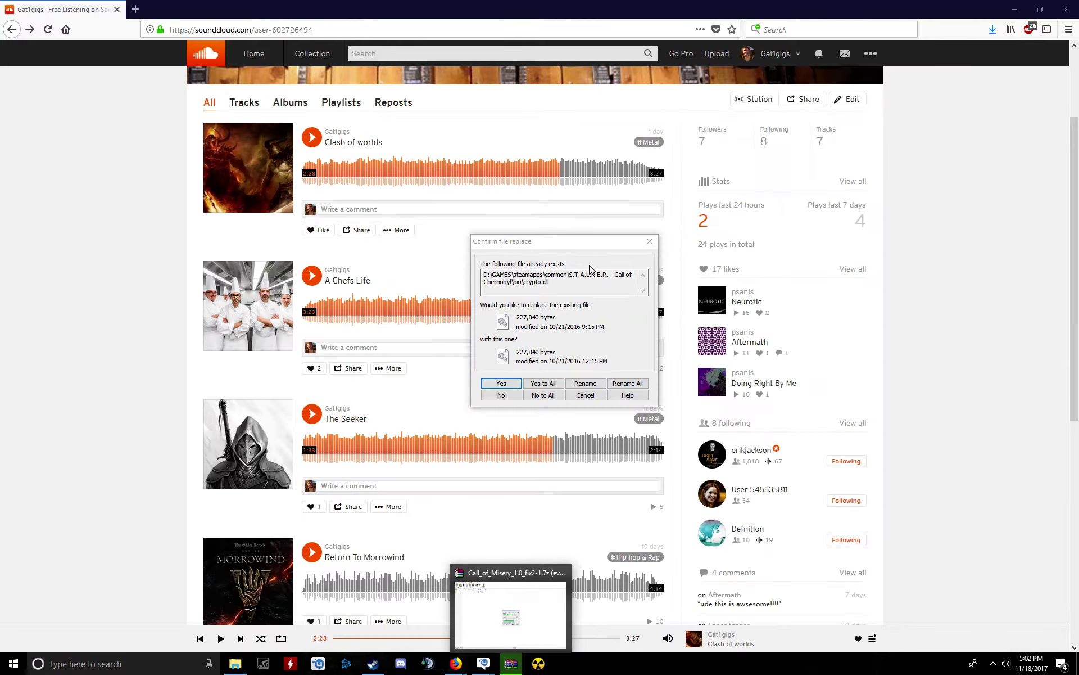
left_click(544, 385)
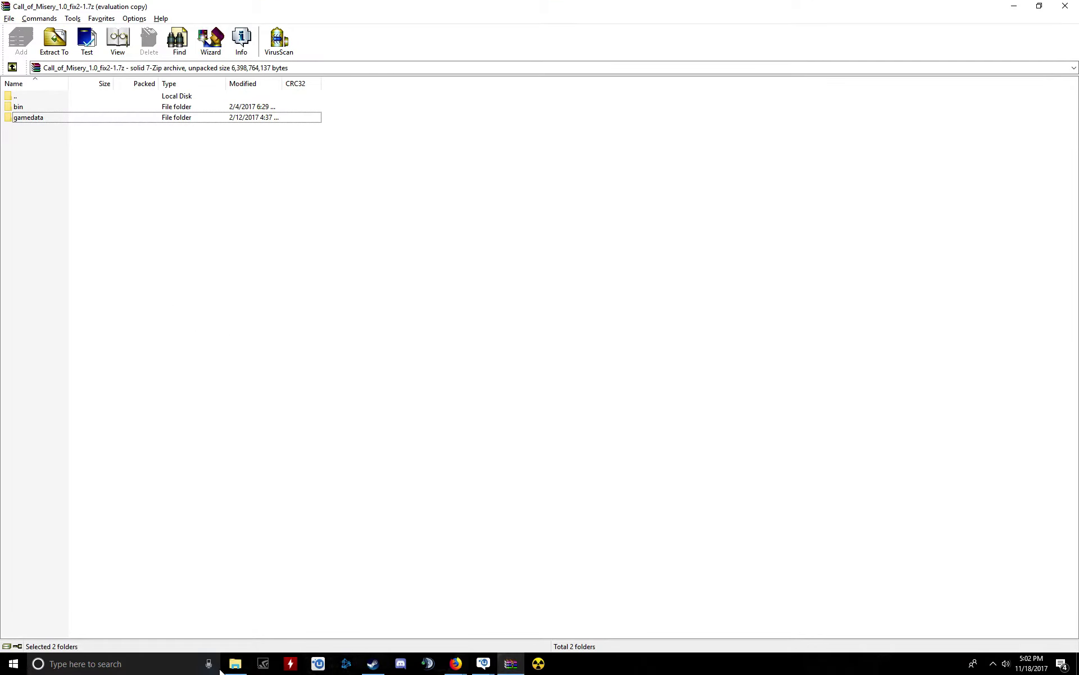
left_click(236, 664)
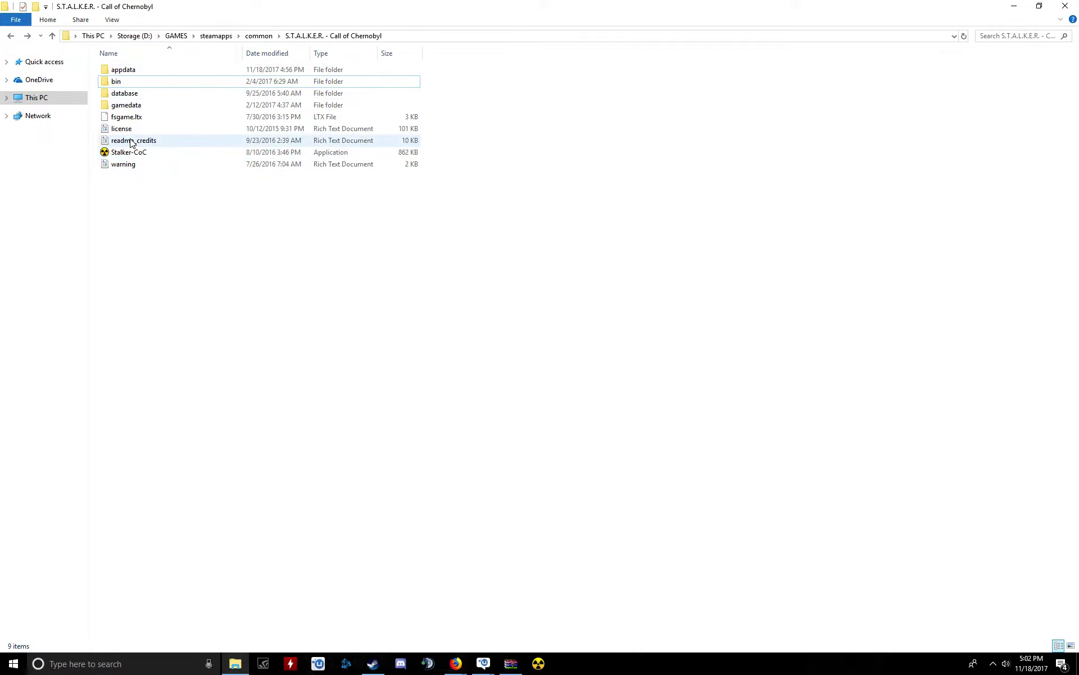
Step: Open readme_credits in WordPad, read through the FAQ, and close it
double_click(130, 142)
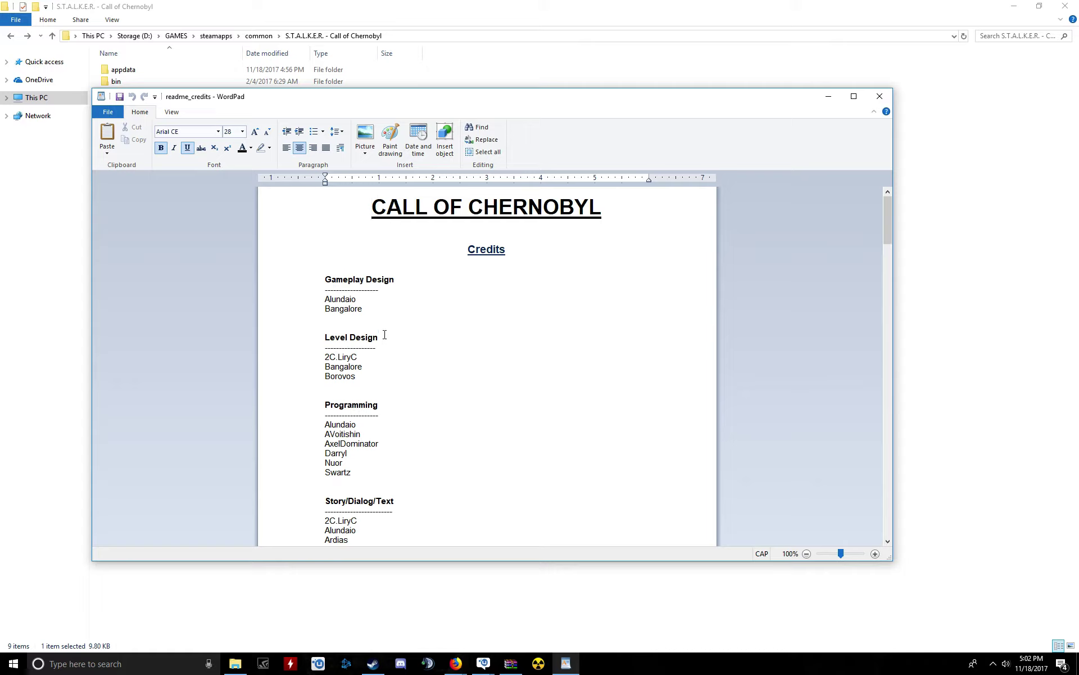
scroll(384, 338, "down", 5)
scroll(384, 338, "down", 3)
scroll(383, 338, "down", 5)
scroll(380, 329, "down", 5)
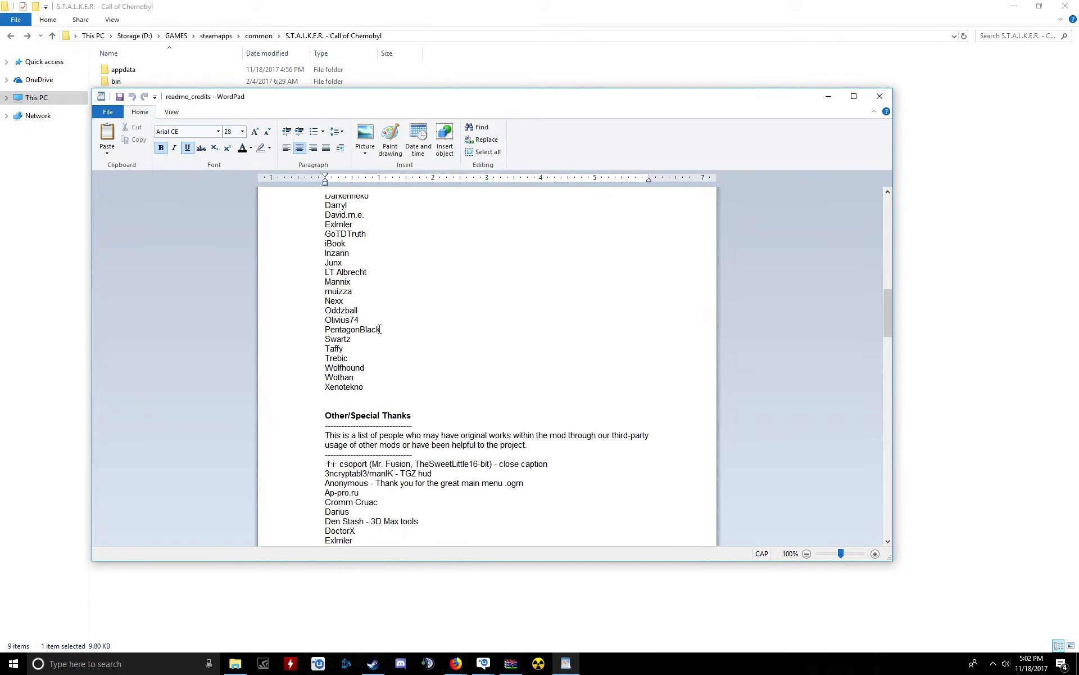
scroll(379, 329, "down", 8)
scroll(380, 325, "up", 5)
scroll(393, 357, "down", 2)
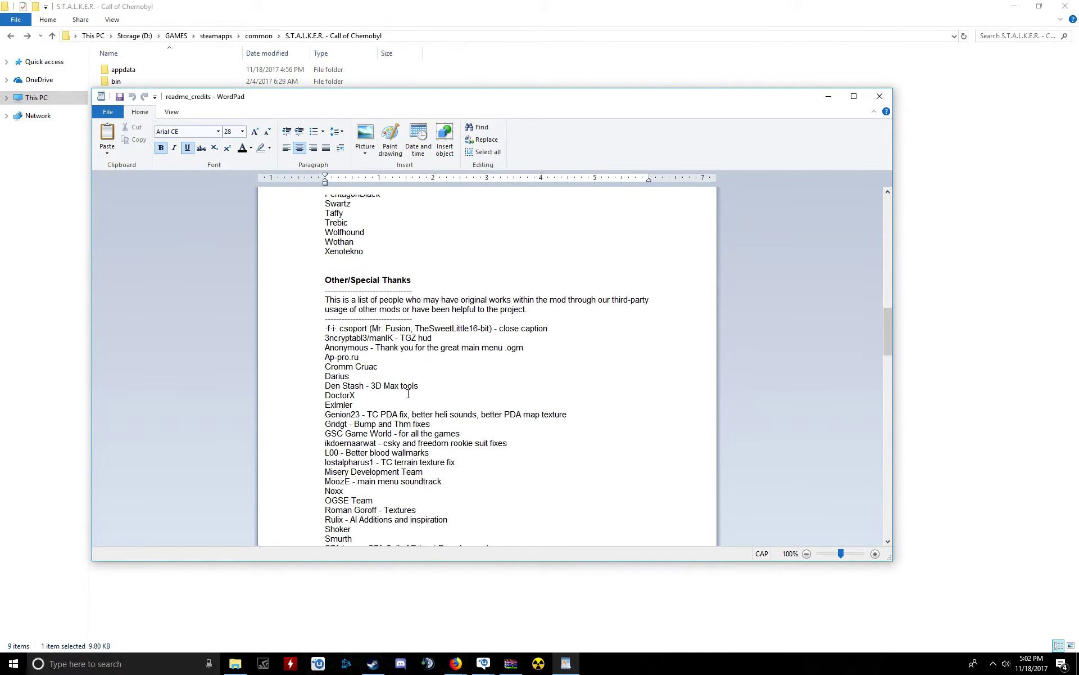
scroll(405, 371, "down", 5)
scroll(420, 385, "down", 6)
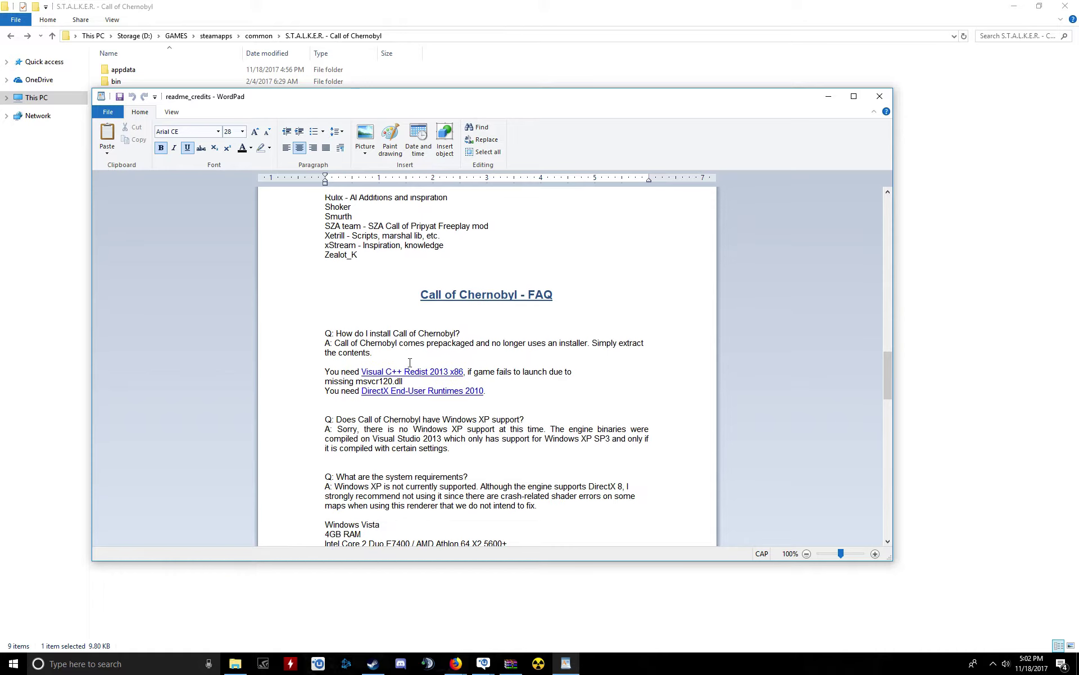
scroll(417, 335, "down", 1)
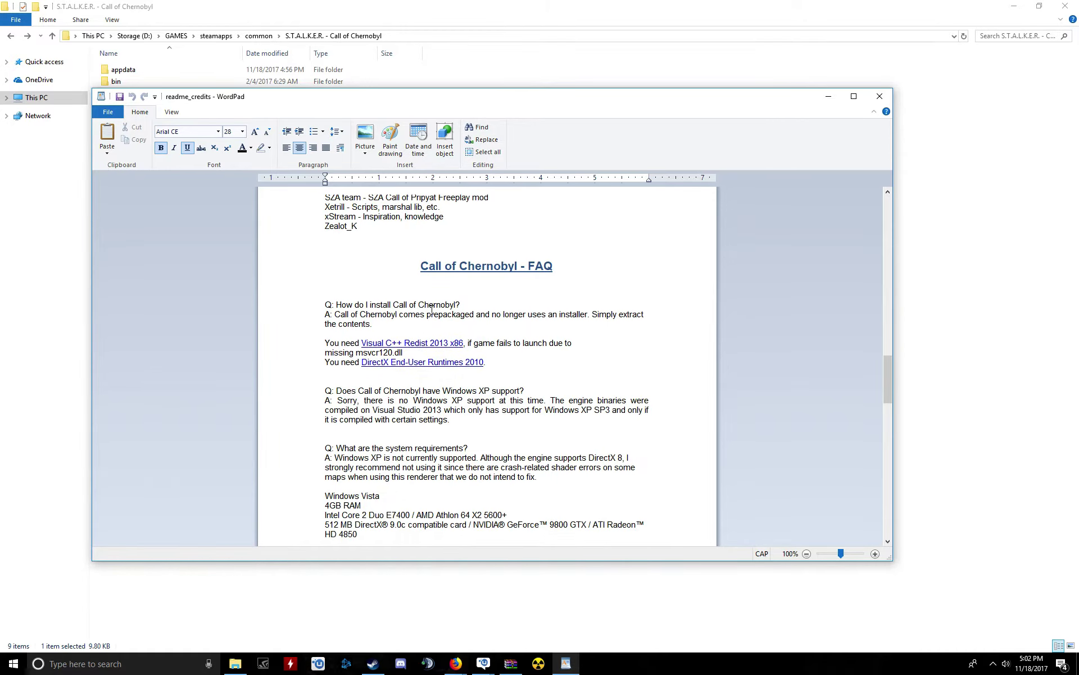
scroll(429, 316, "down", 1)
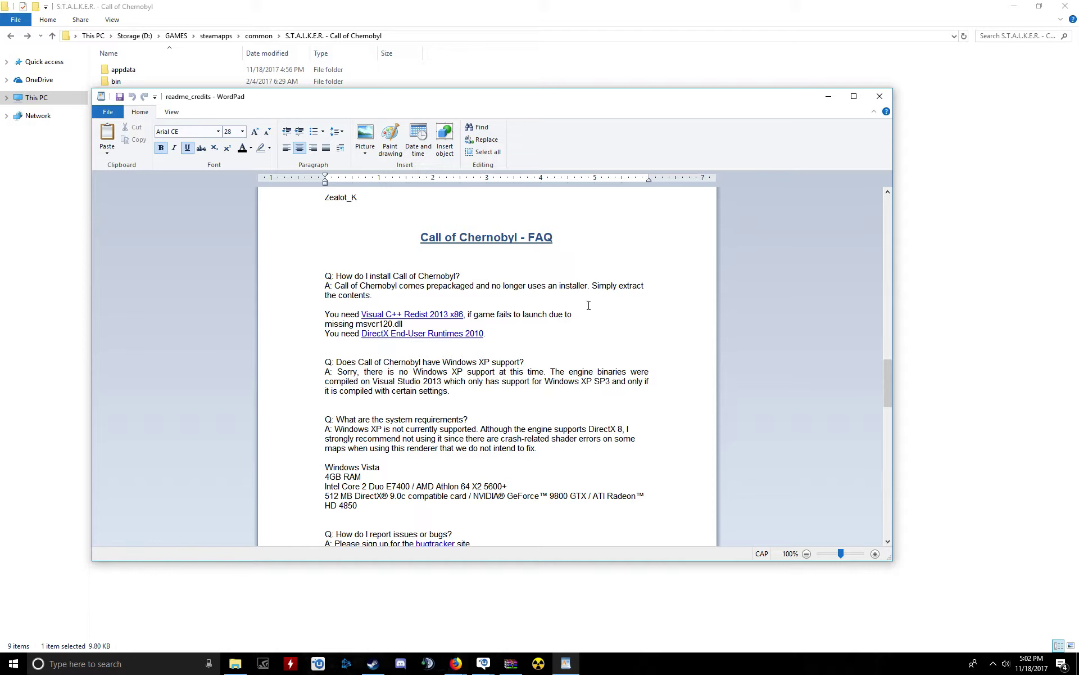
scroll(403, 344, "down", 1)
scroll(390, 353, "down", 3)
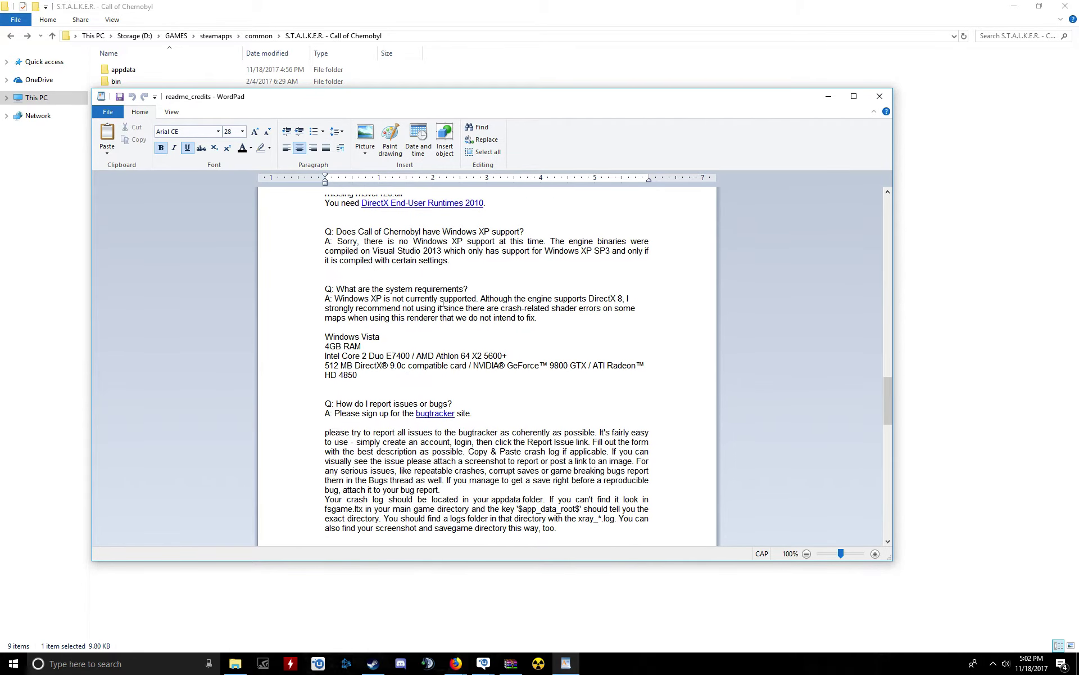
scroll(436, 374, "down", 2)
scroll(438, 380, "down", 4)
scroll(442, 393, "down", 2)
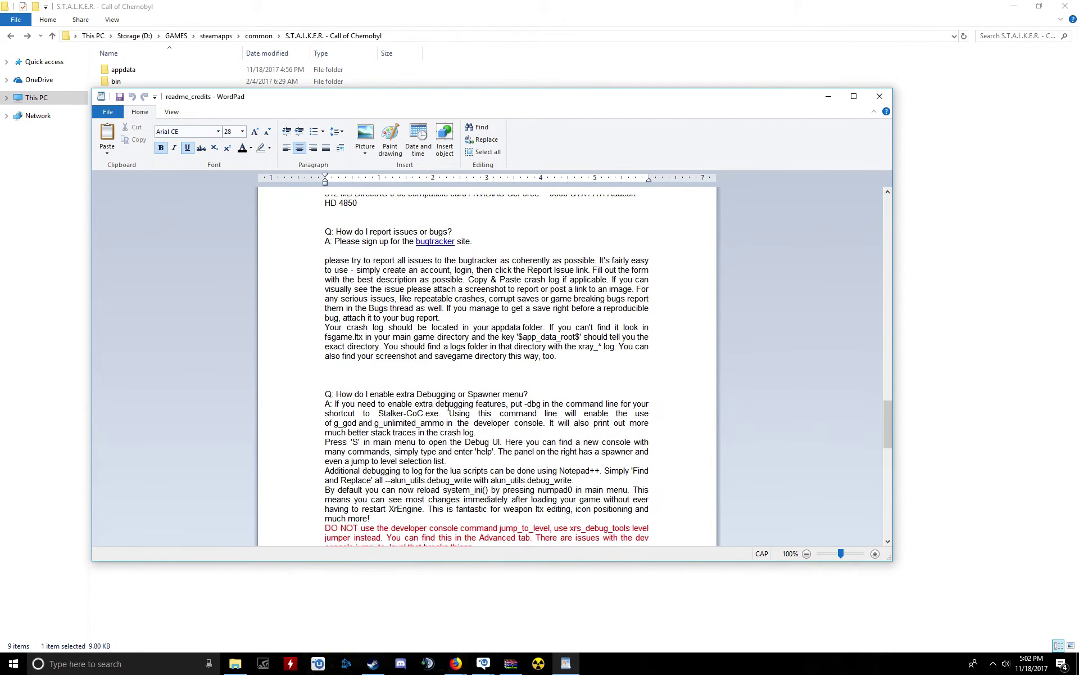
scroll(450, 411, "down", 8)
scroll(449, 409, "down", 8)
scroll(449, 406, "down", 3)
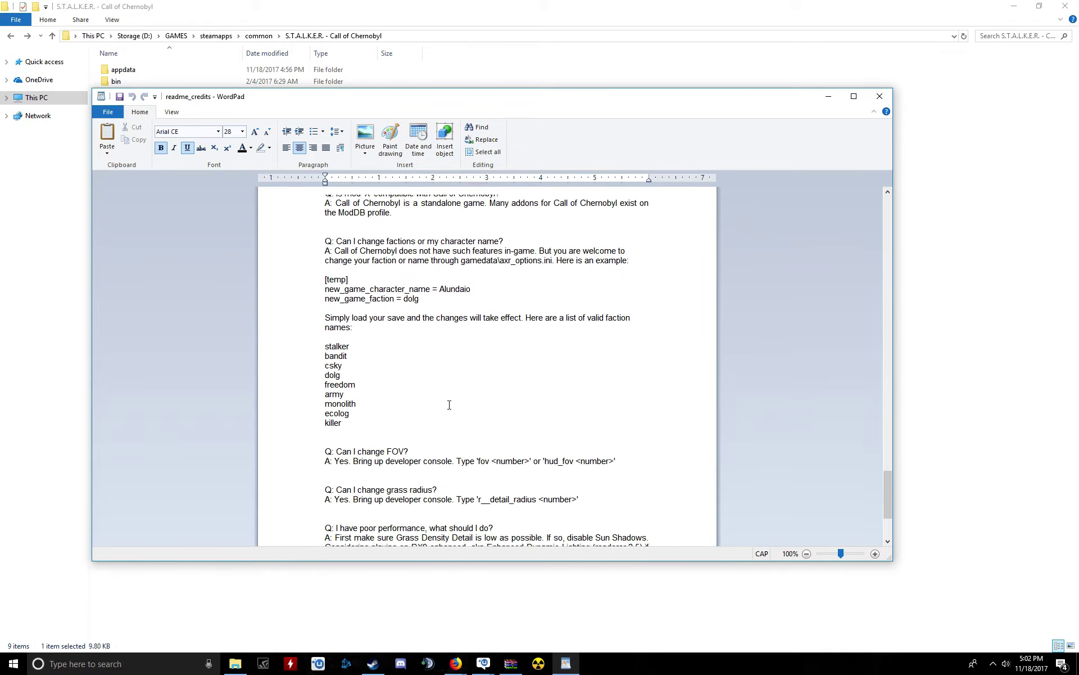
scroll(449, 405, "down", 2)
scroll(433, 329, "up", 3)
scroll(432, 324, "up", 1)
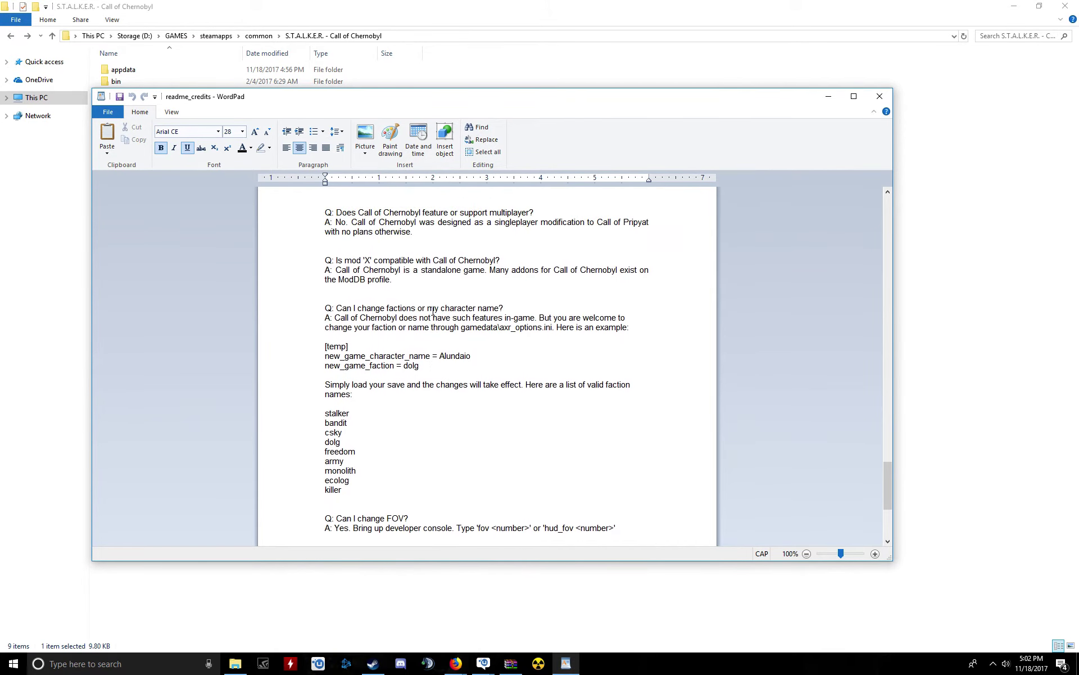
scroll(432, 314, "down", 2)
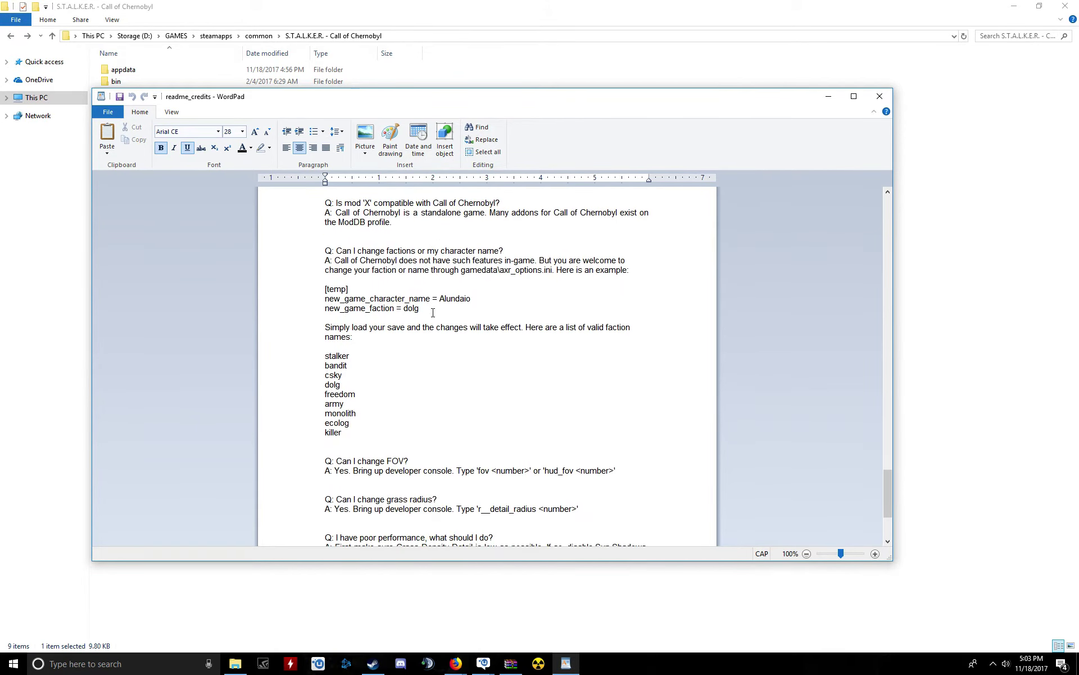
scroll(432, 312, "up", 3)
scroll(433, 312, "down", 1)
scroll(432, 313, "down", 5)
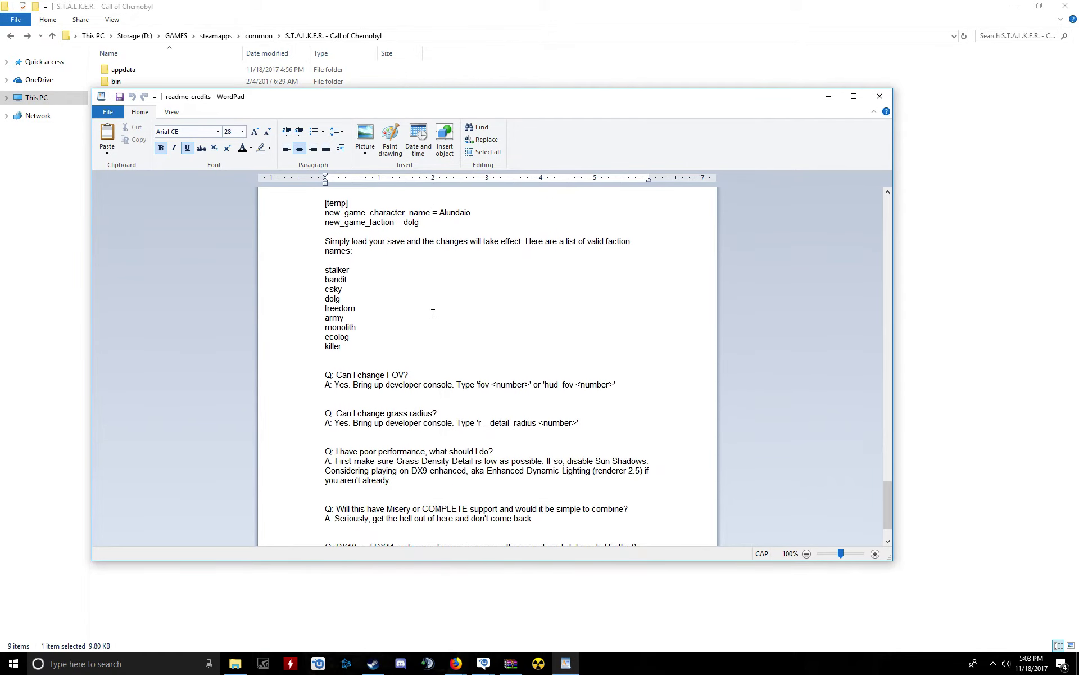
scroll(433, 314, "down", 2)
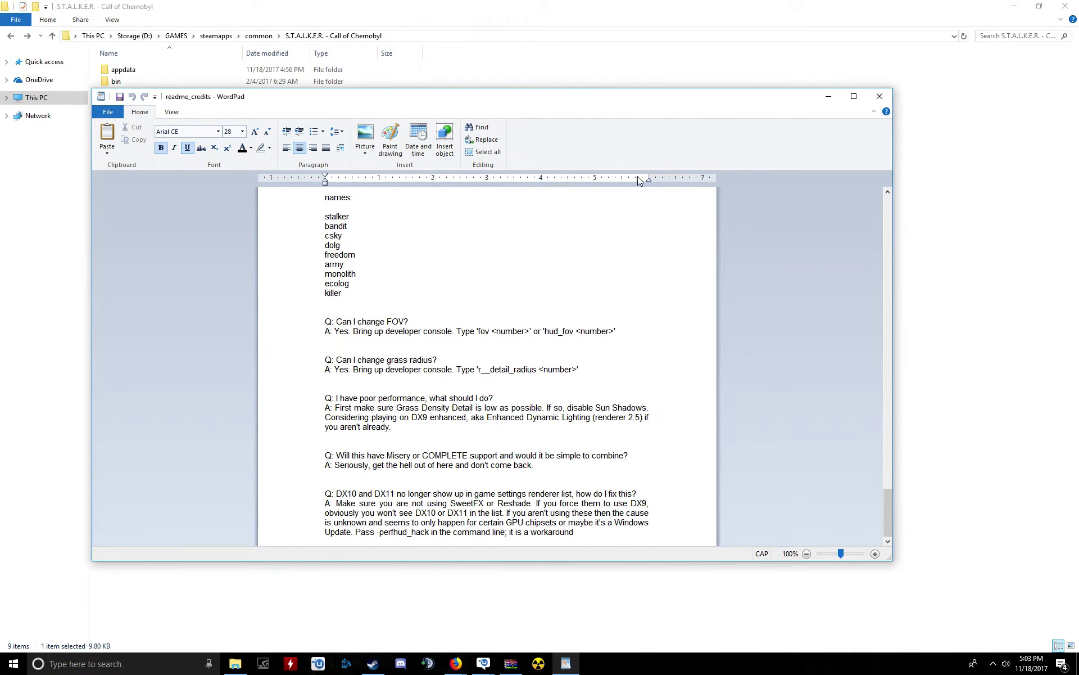
left_click(880, 96)
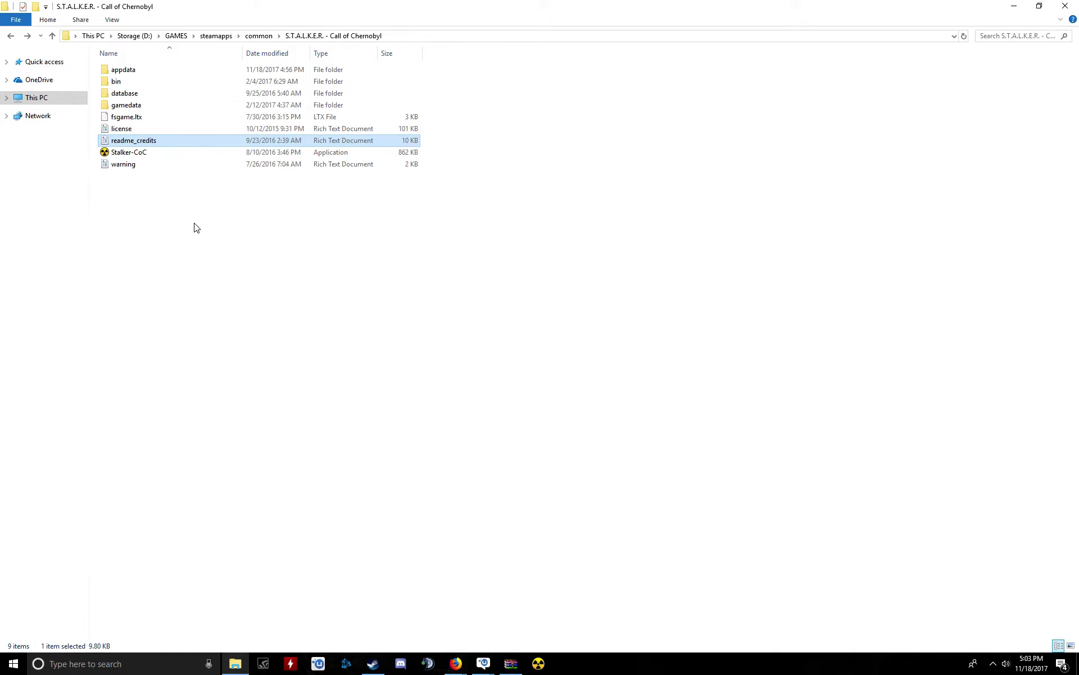
Step: Peek into gamedata, close Explorer and the WinRAR archive, and minimize Firefox
double_click(133, 107)
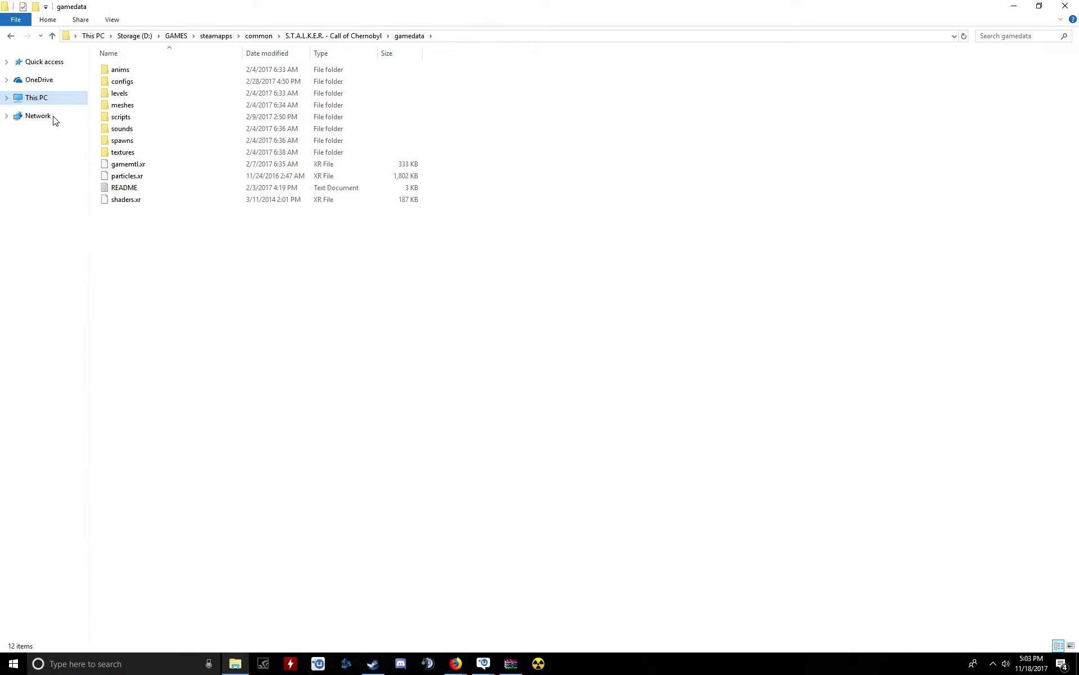
left_click(9, 36)
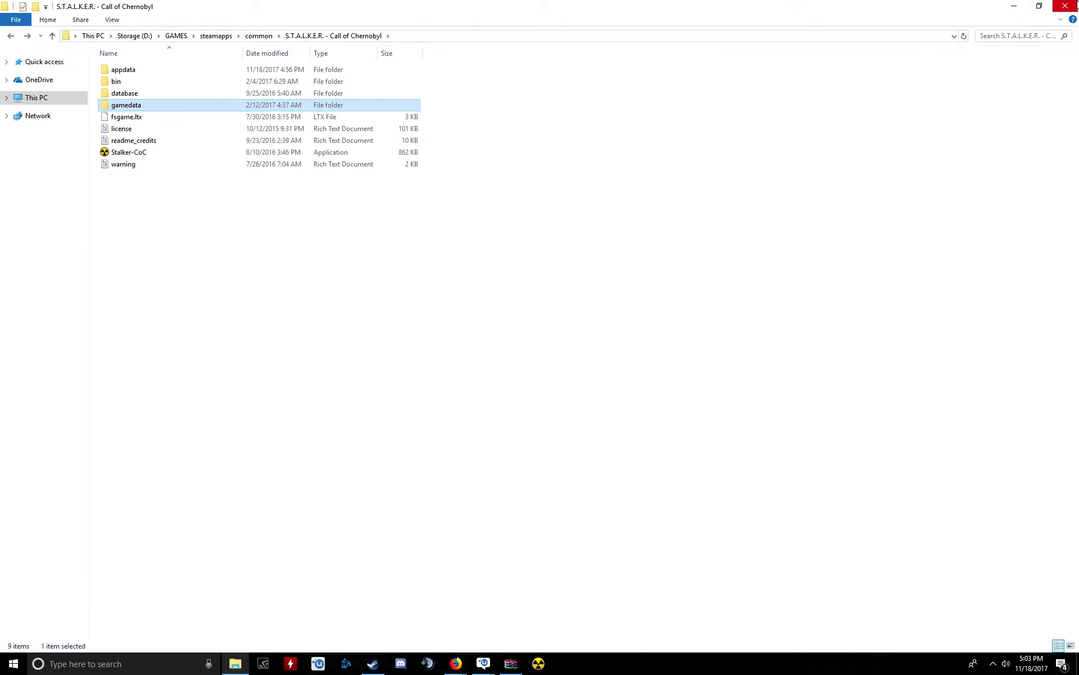
left_click(1065, 6)
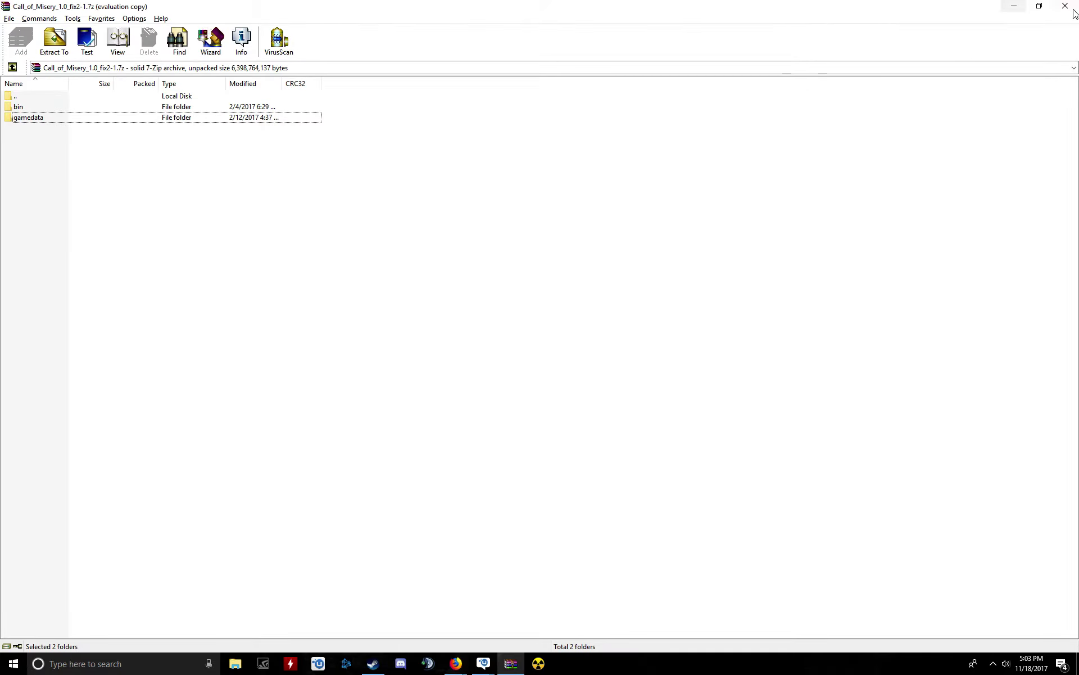
left_click(1065, 6)
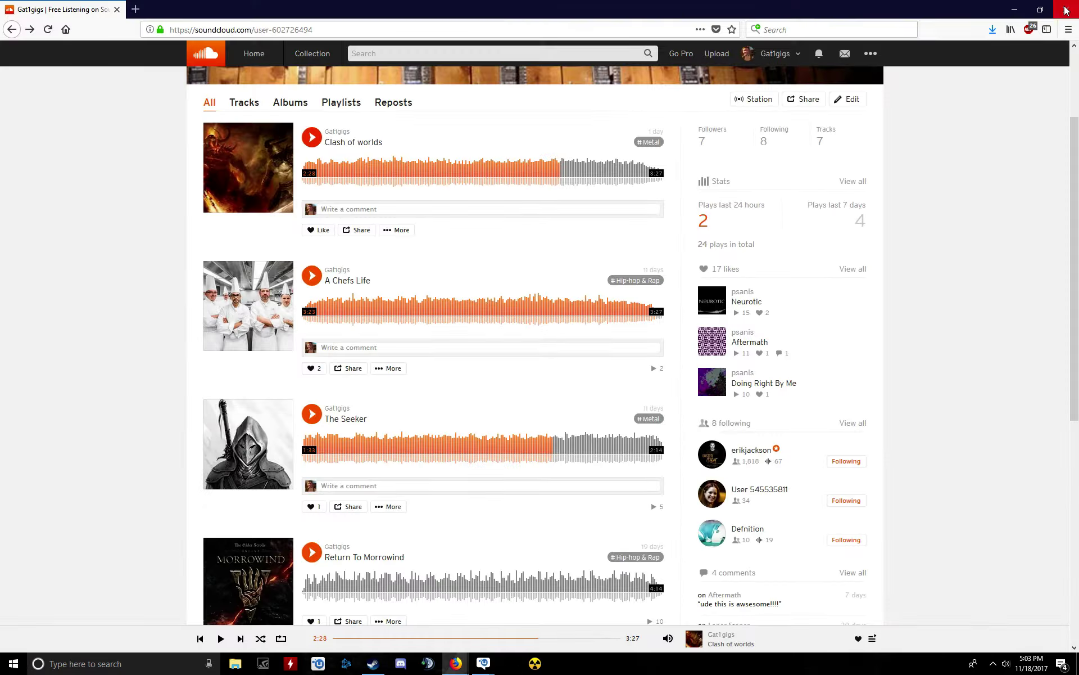
left_click(1015, 9)
Step: Minimize the Library window and approve the xrEngine.exe User Account Control prompt
left_click(459, 61)
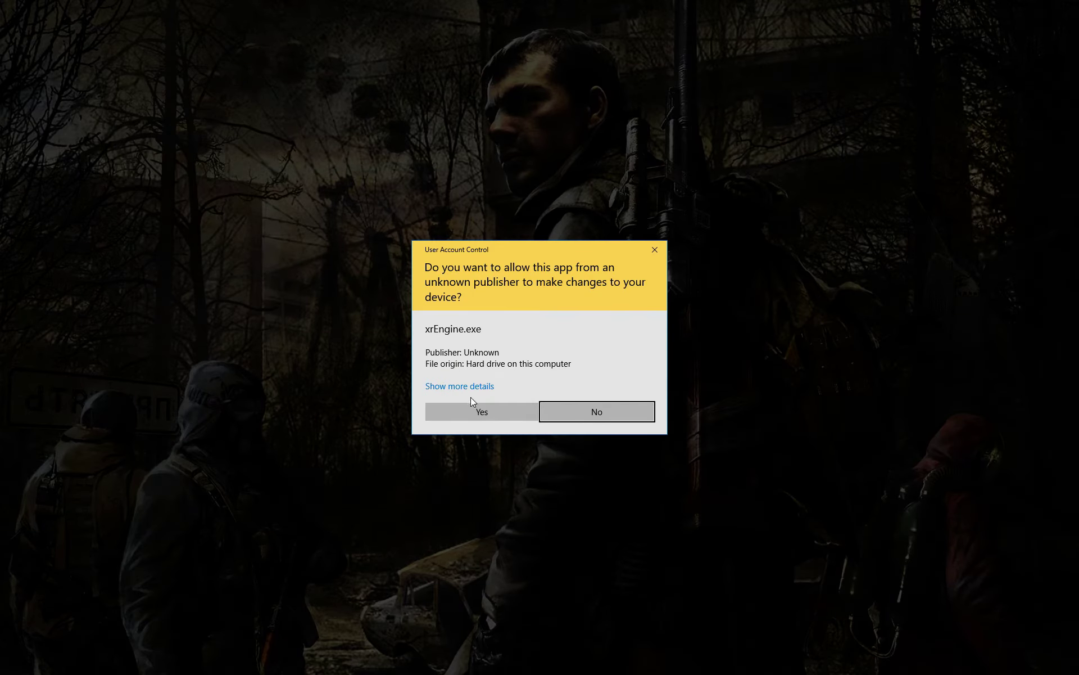
left_click(476, 412)
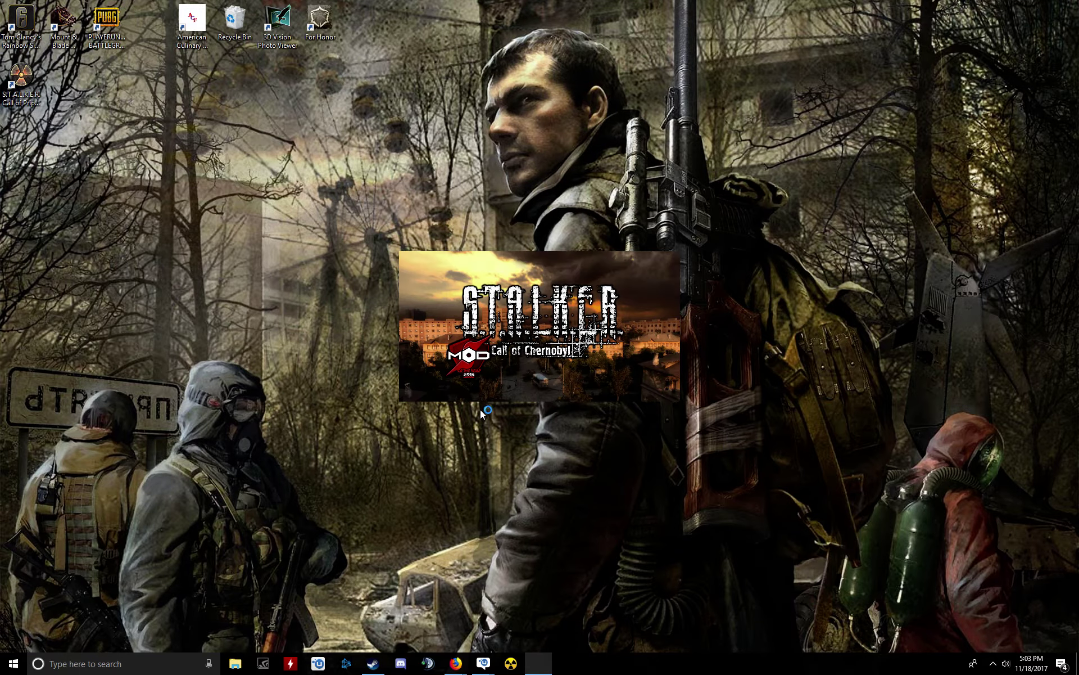